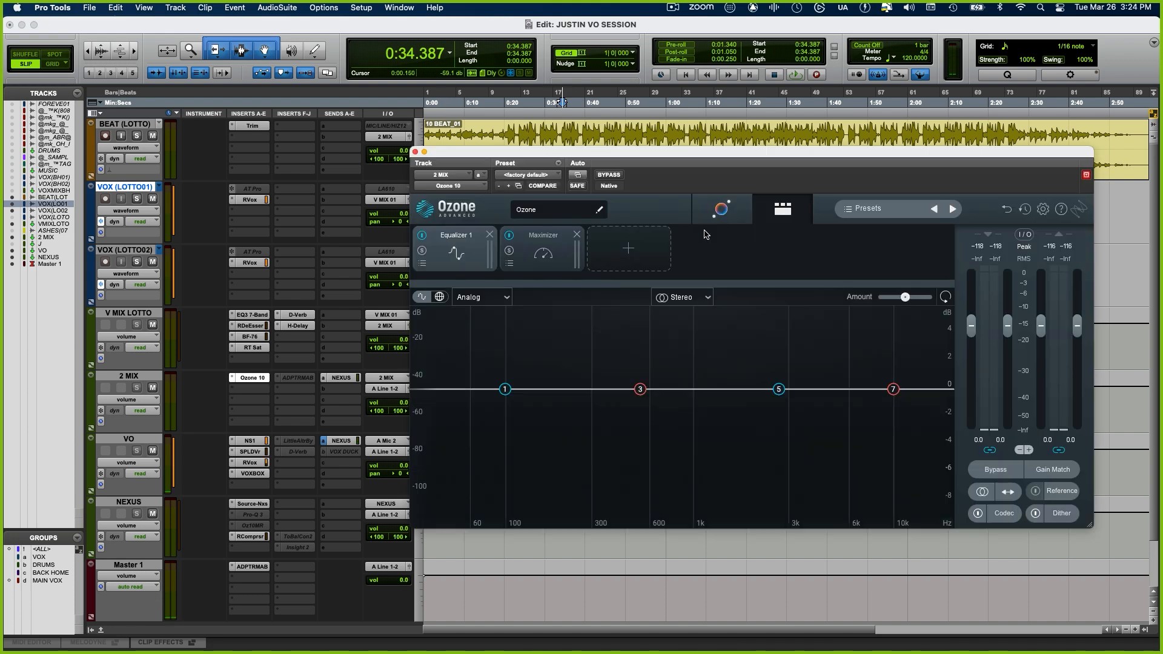
# - Run Ozone 10's Master Assistant on the 2 MIX track during playback and compare the processed mix with the plugin bypassed
pyautogui.press('space')
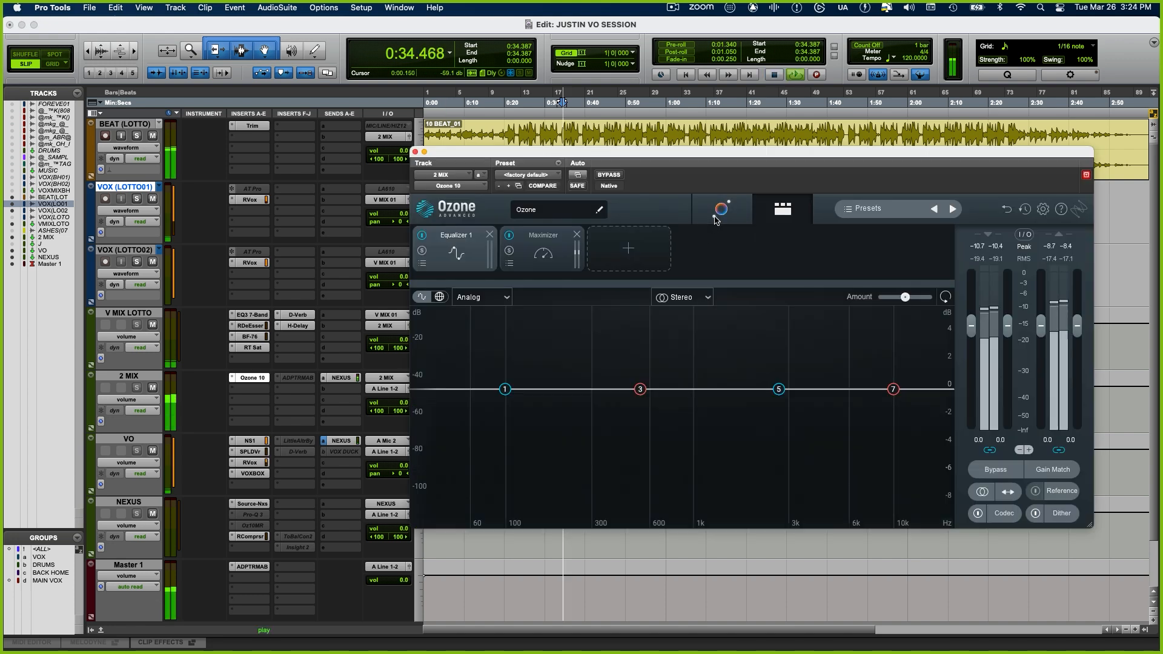
pyautogui.click(720, 209)
pyautogui.moveTo(715, 171); pyautogui.dragTo(630, 173)
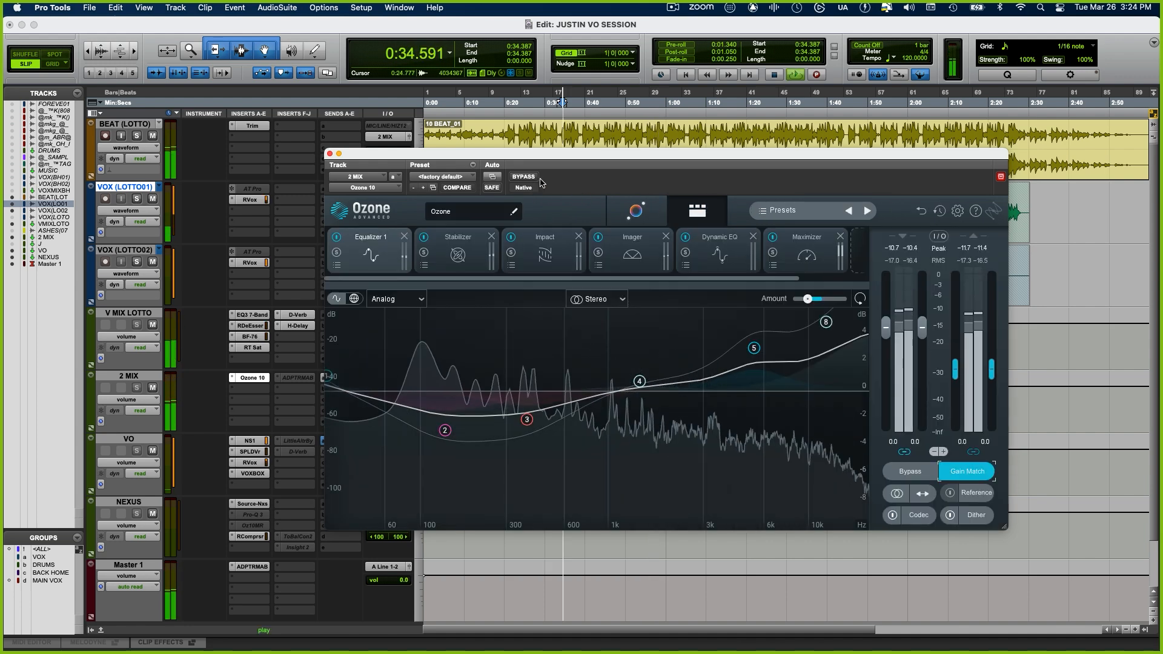
pyautogui.click(528, 179)
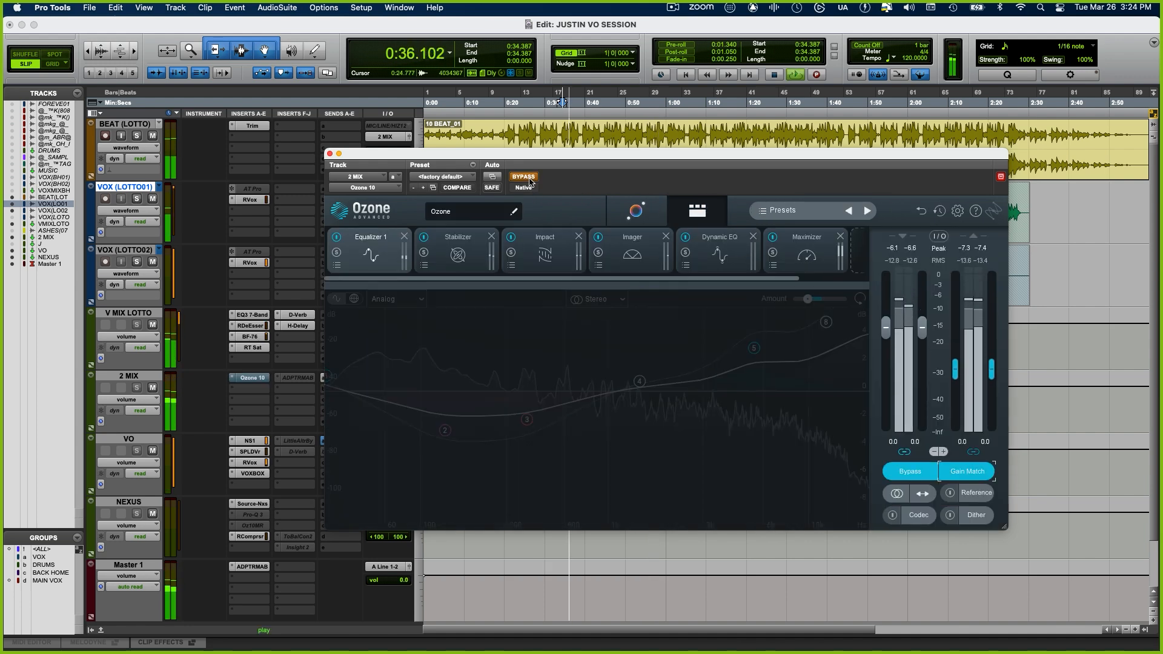
pyautogui.click(525, 177)
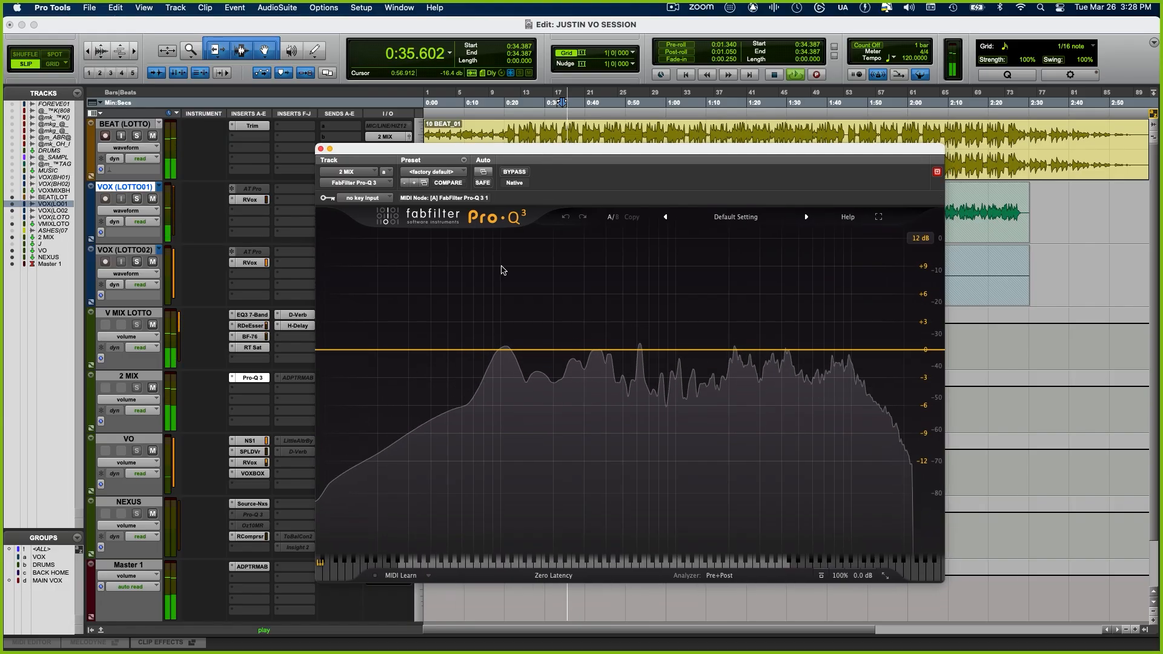
# - Add a bell boost at about 40 Hz, a bell cut at about 182 Hz, and a high shelf at about 3530 Hz, +4.4 dB
pyautogui.moveTo(449, 348); pyautogui.dragTo(431, 326)
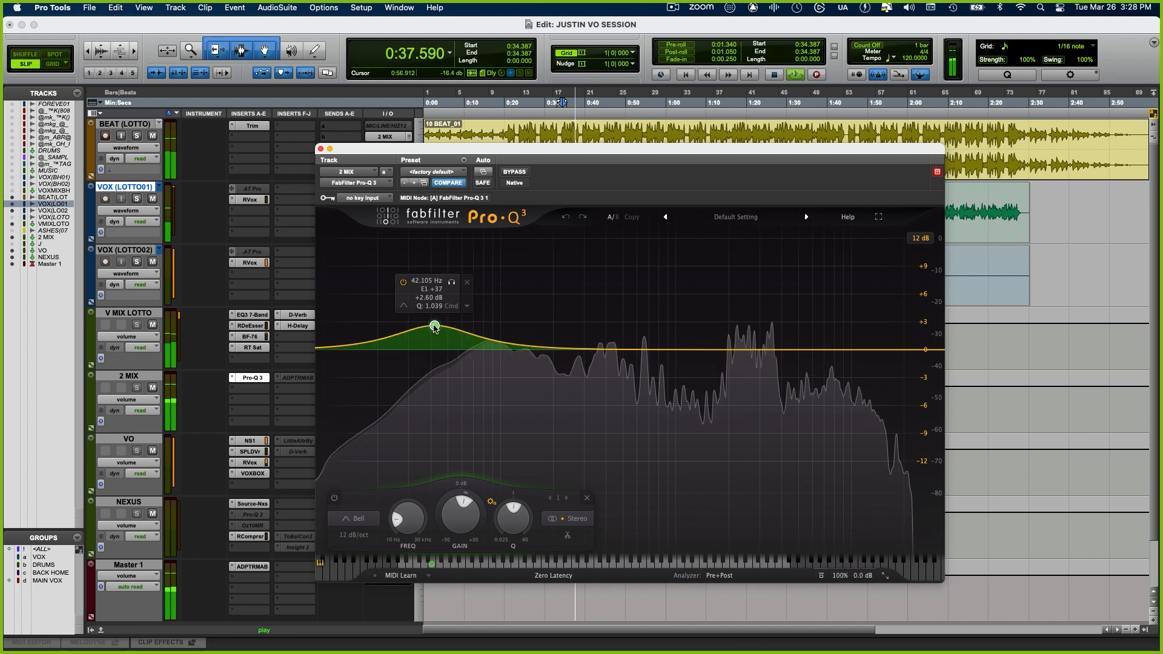
pyautogui.moveTo(521, 355); pyautogui.dragTo(546, 379)
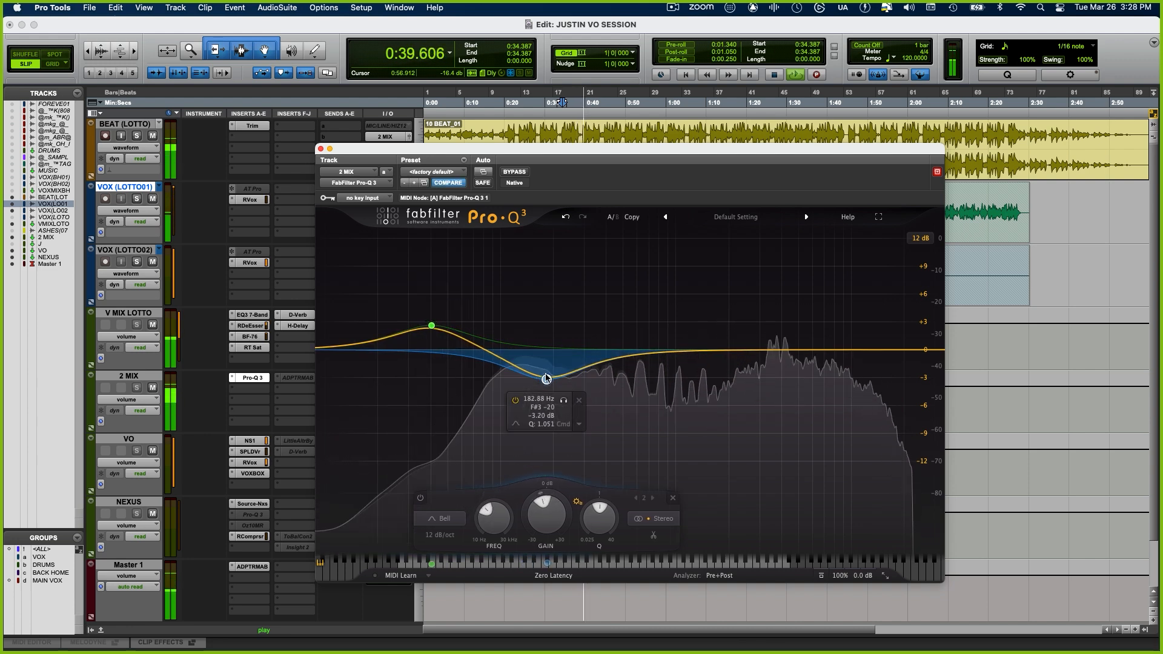
pyautogui.moveTo(771, 350); pyautogui.dragTo(771, 331)
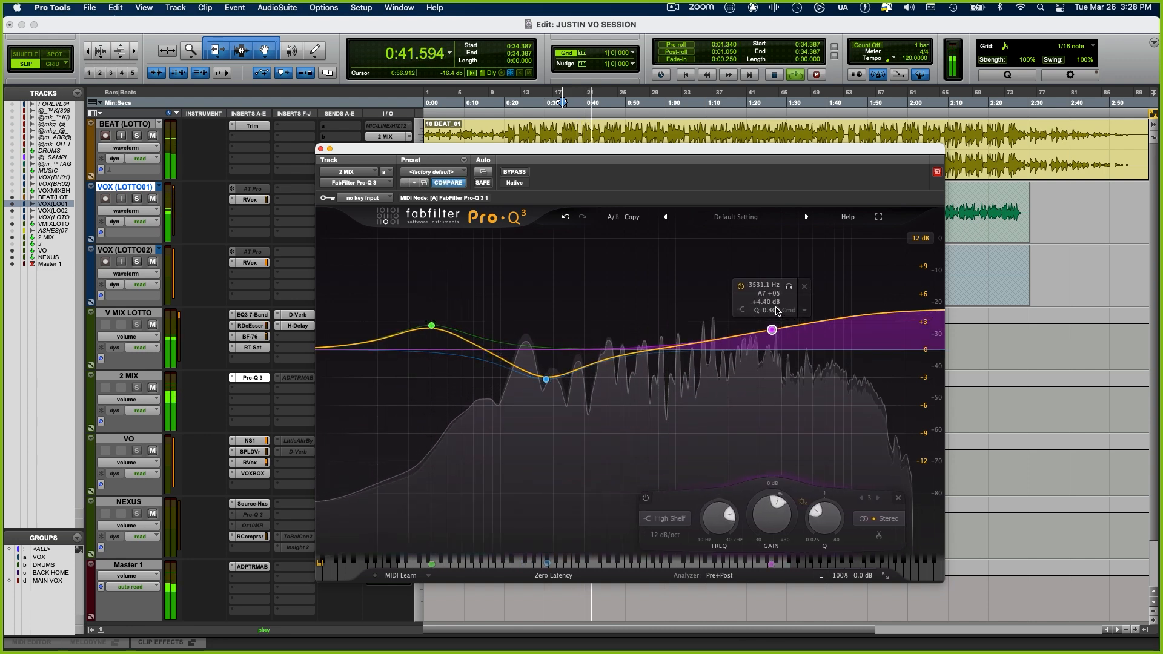
# - Set the high shelf band's gain to +3 dB in Pro-Q 3
pyautogui.doubleClick(765, 302)
pyautogui.write('3')
pyautogui.press('Return')
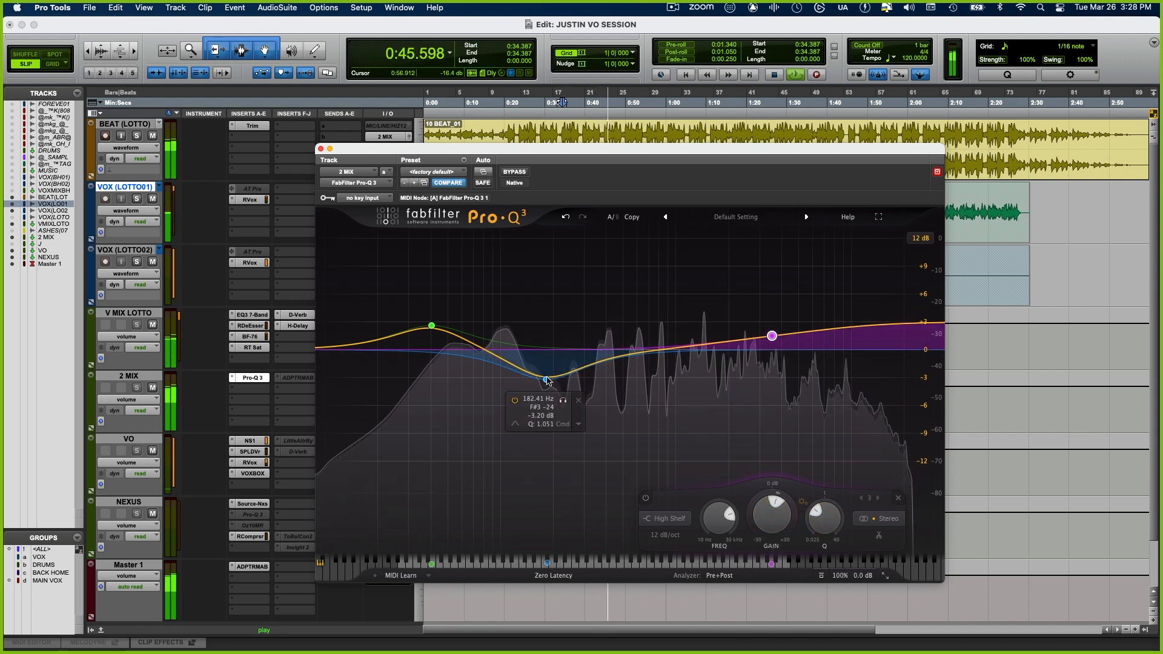
# - Set the low-mid cut band to 150 Hz with a gain of -3 dB
pyautogui.moveTo(545, 379); pyautogui.dragTo(551, 381)
pyautogui.doubleClick(543, 399)
pyautogui.write('150')
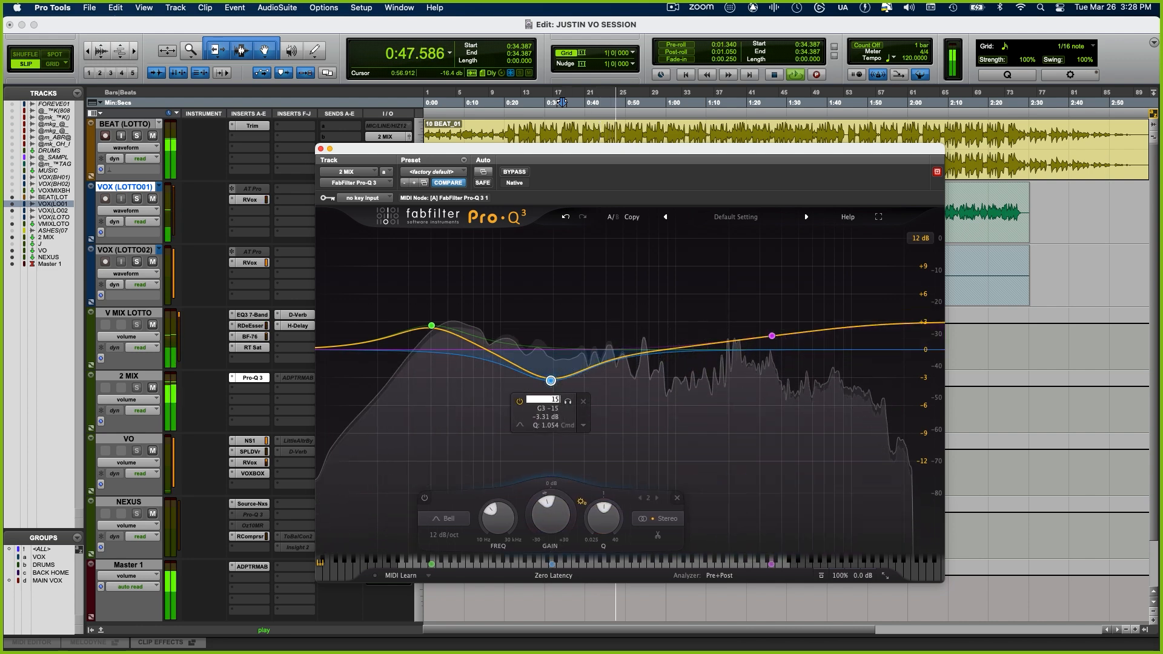
pyautogui.press('Return')
pyautogui.doubleClick(531, 513)
pyautogui.write('-3.31 dB')
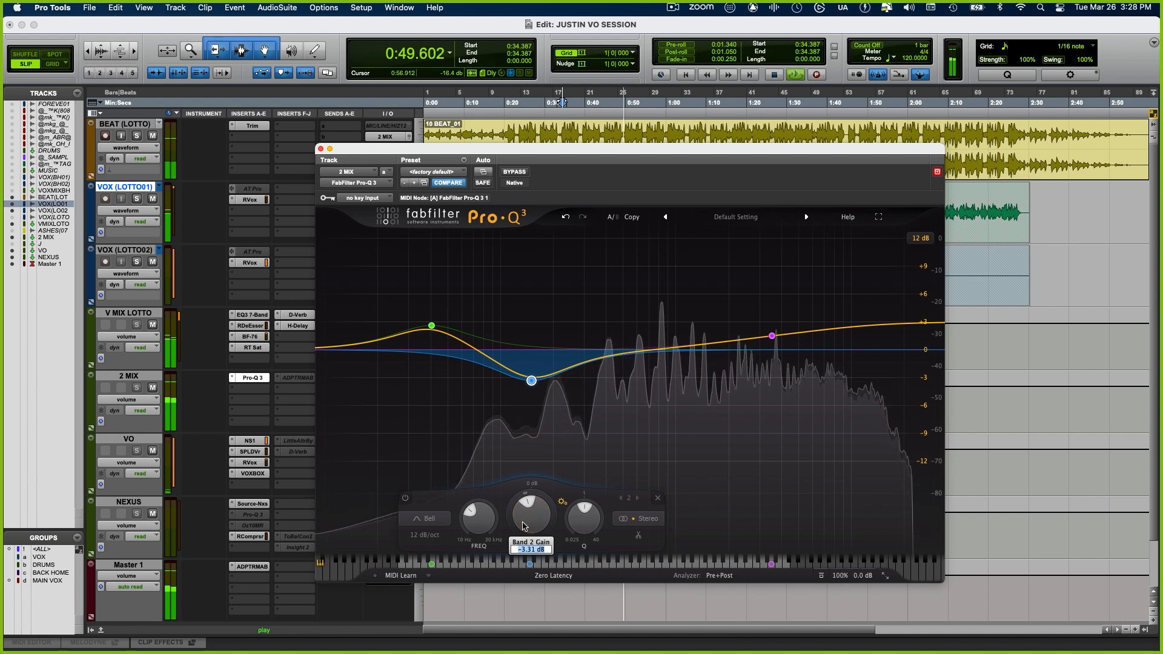
pyautogui.press('Return')
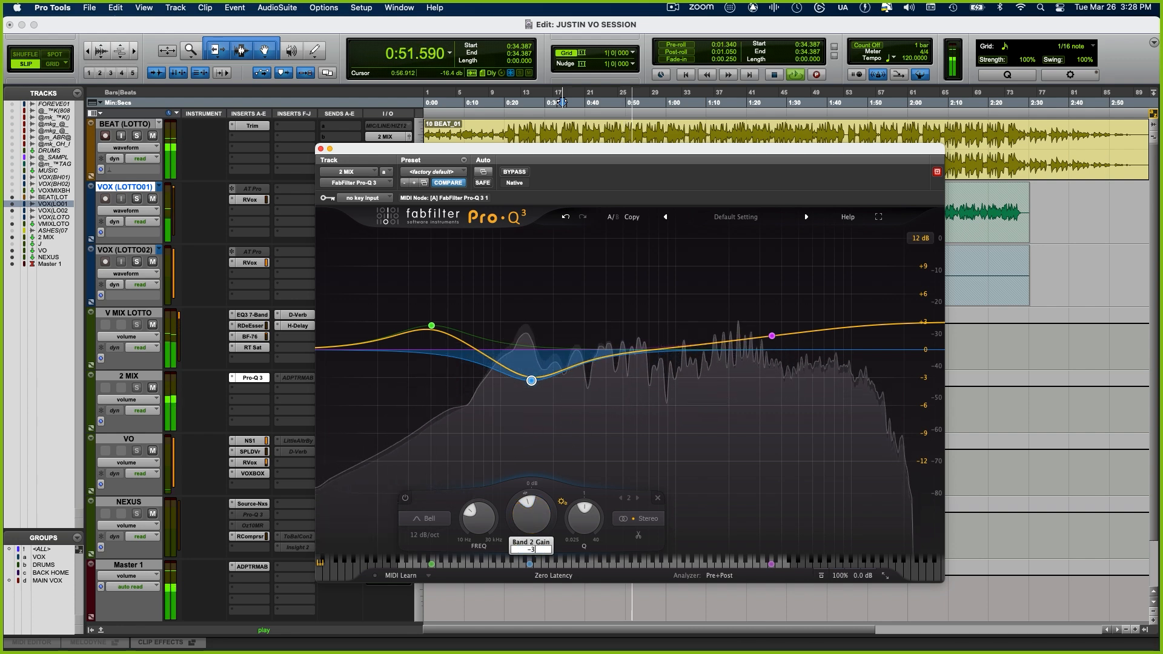
# - Set the low bell boost to 50 Hz with a gain of +3 dB
pyautogui.click(431, 325)
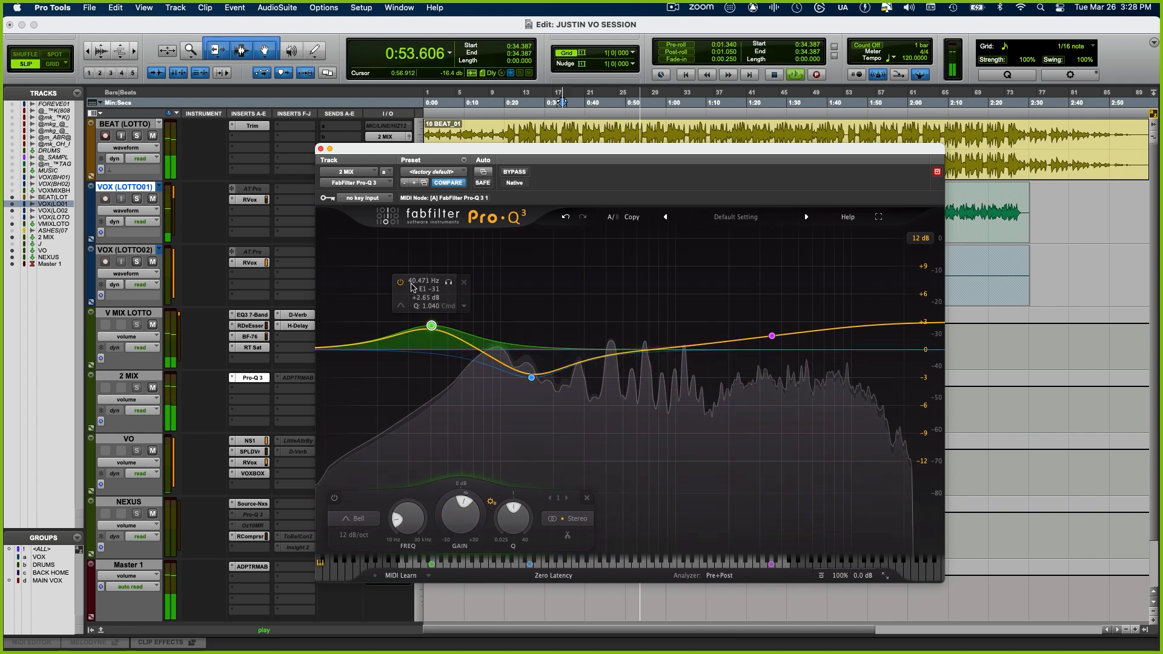
pyautogui.doubleClick(415, 280)
pyautogui.write('50')
pyautogui.press('Return')
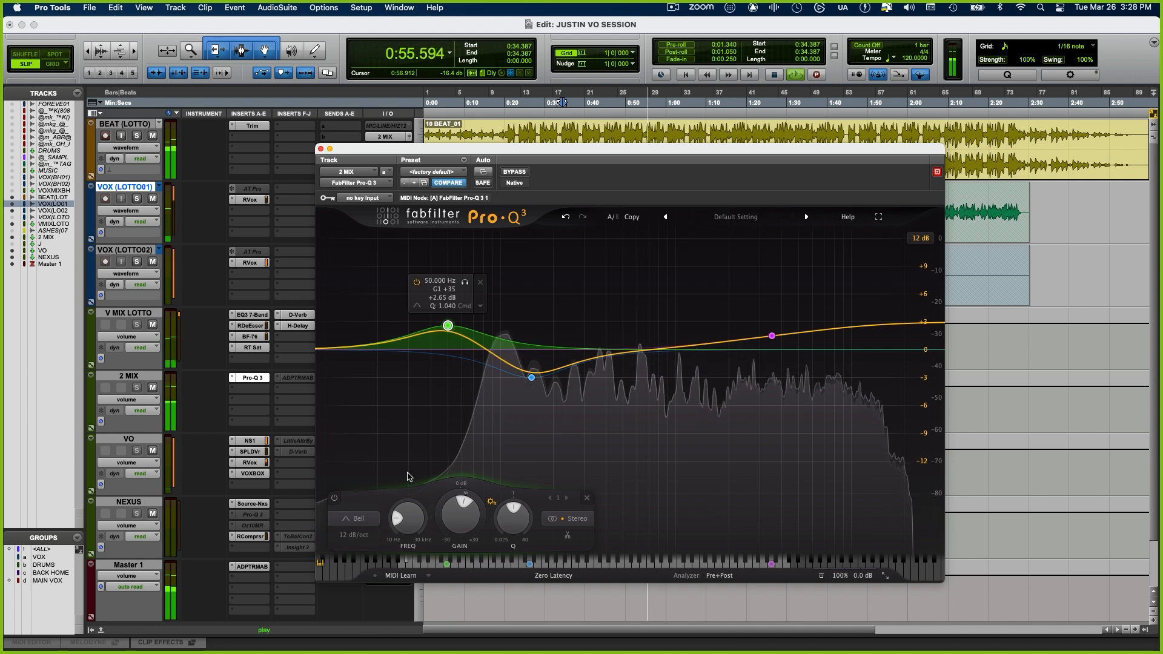
pyautogui.doubleClick(461, 518)
pyautogui.write('3')
pyautogui.press('Return')
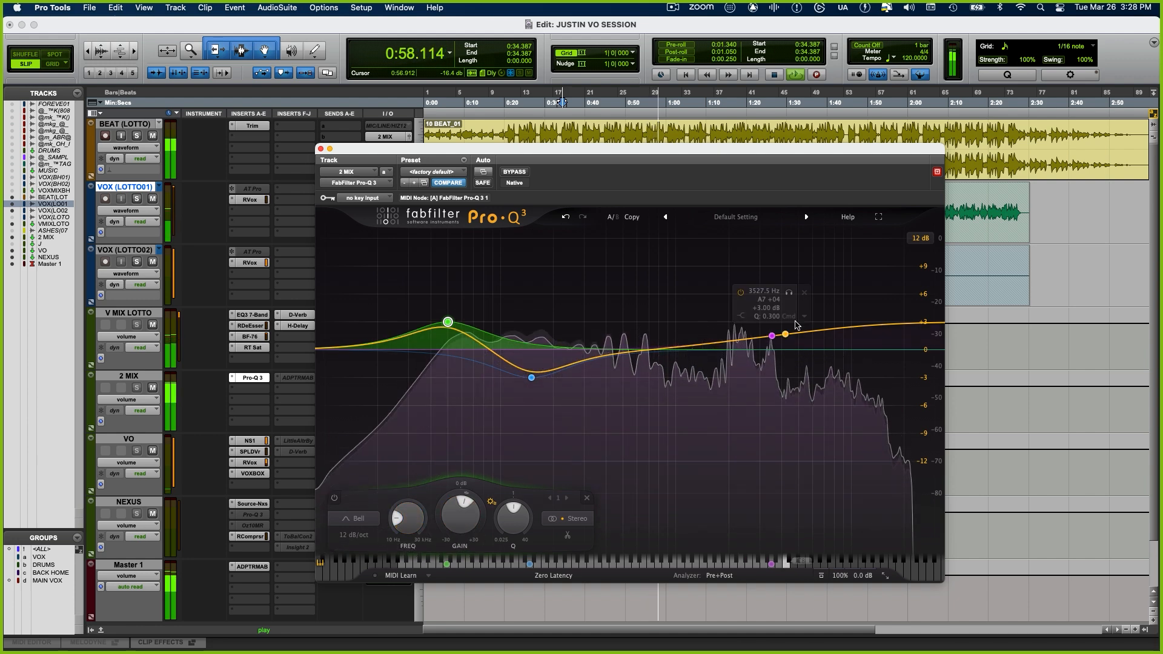
# - Set the high shelf band's frequency to 3000 Hz
pyautogui.doubleClick(762, 290)
pyautogui.write('3000')
pyautogui.press('Return')
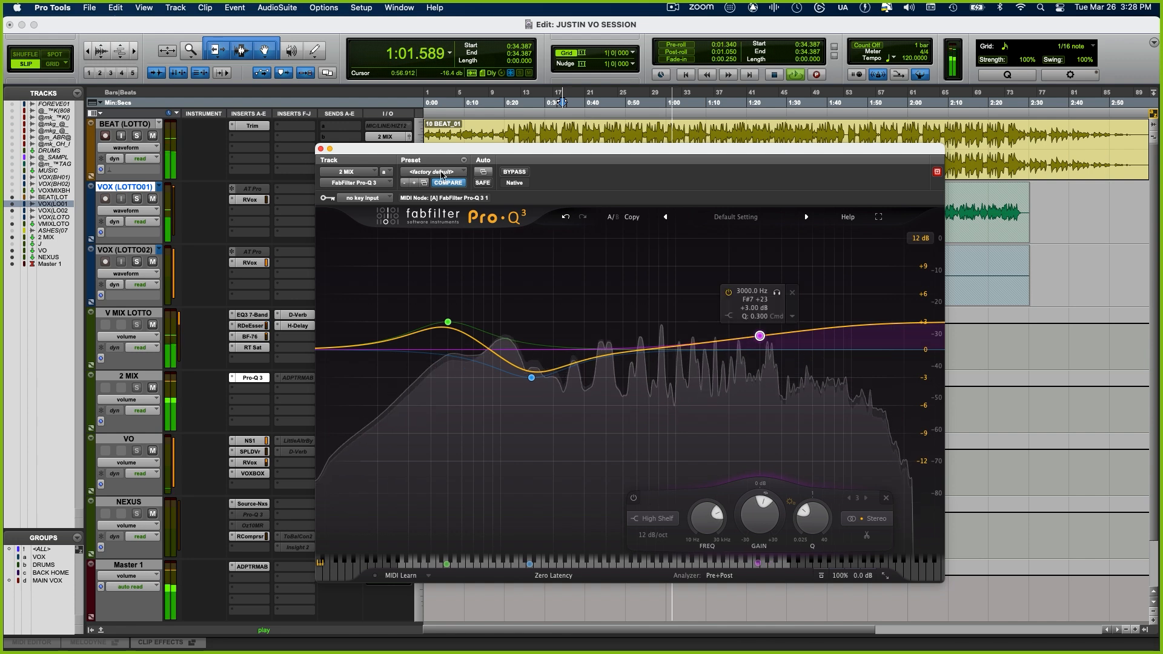
# - Set the high shelf band's frequency to 5000 Hz
pyautogui.doubleClick(750, 290)
pyautogui.write('5000')
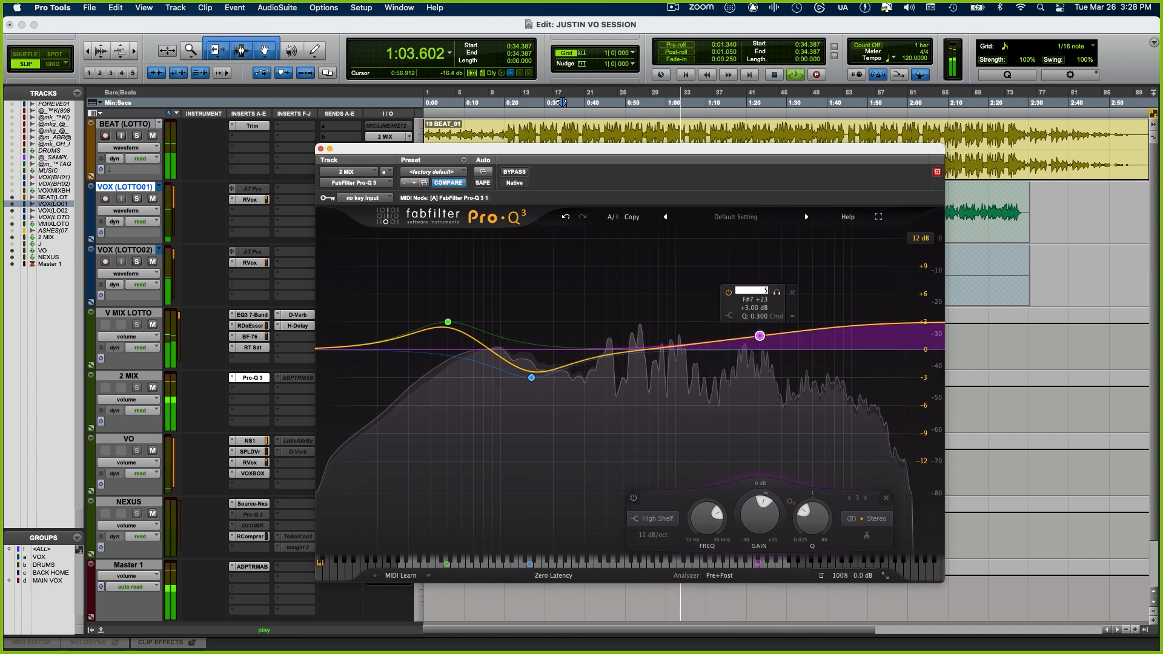
pyautogui.press('Return')
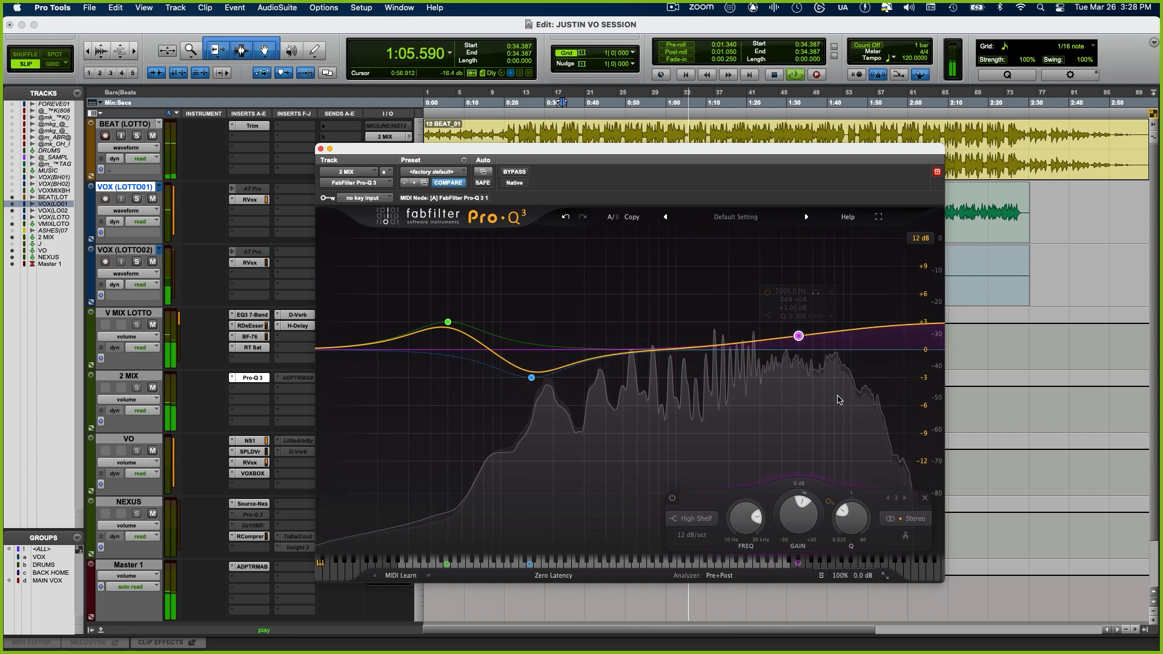
# - Compare the mix with Pro-Q 3 bypassed and active, restarting playback near 0:36, and inspect the settings of its three bands
pyautogui.click(514, 172)
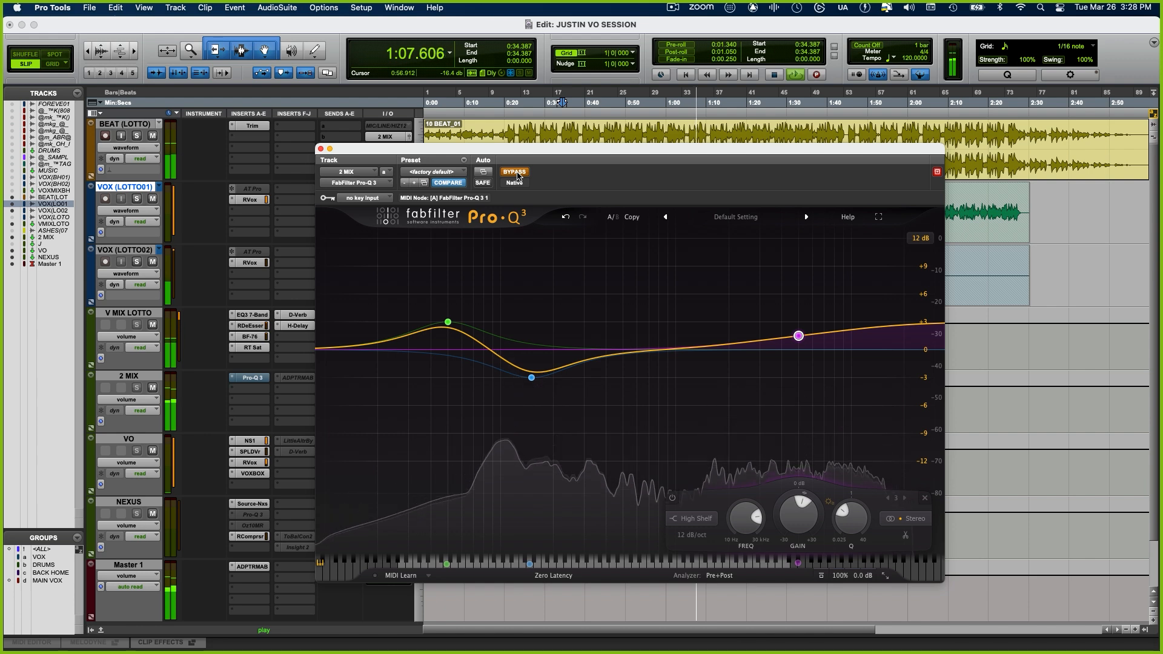
pyautogui.click(514, 172)
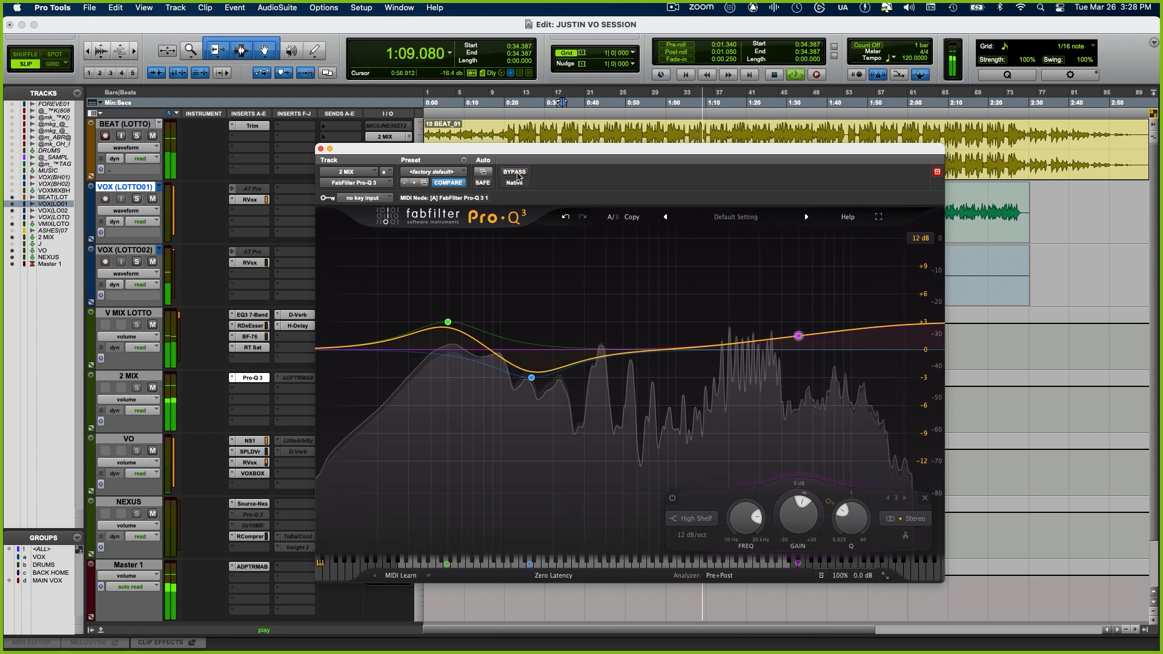
pyautogui.press('space')
pyautogui.click(568, 130)
pyautogui.press('space')
pyautogui.click(515, 172)
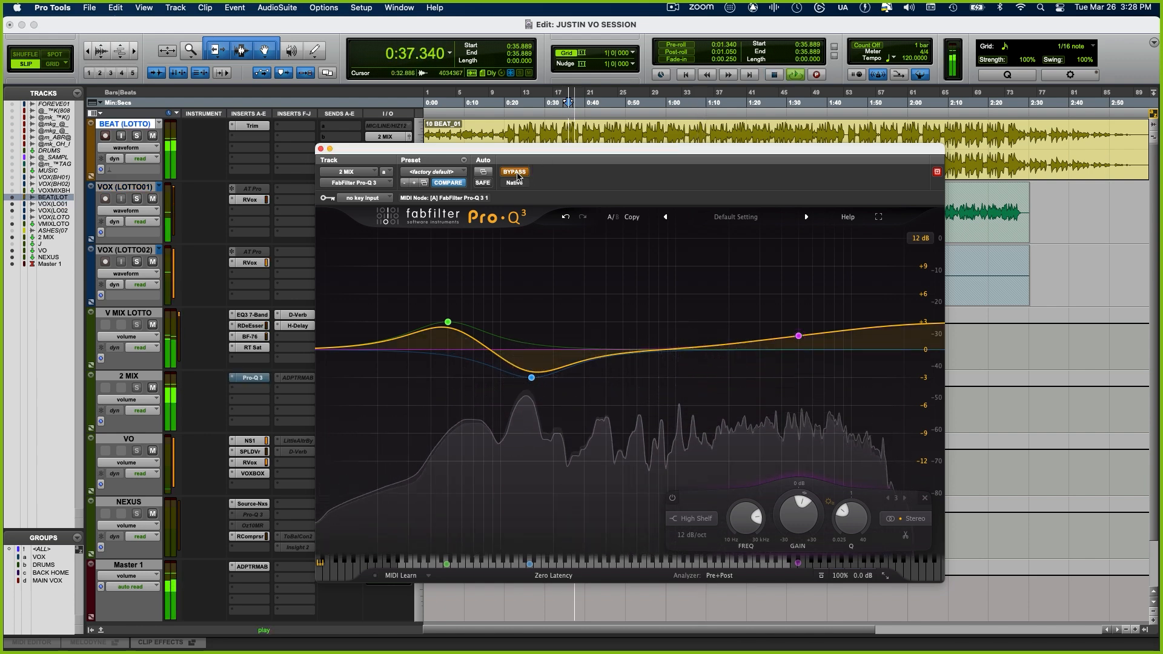
pyautogui.click(515, 172)
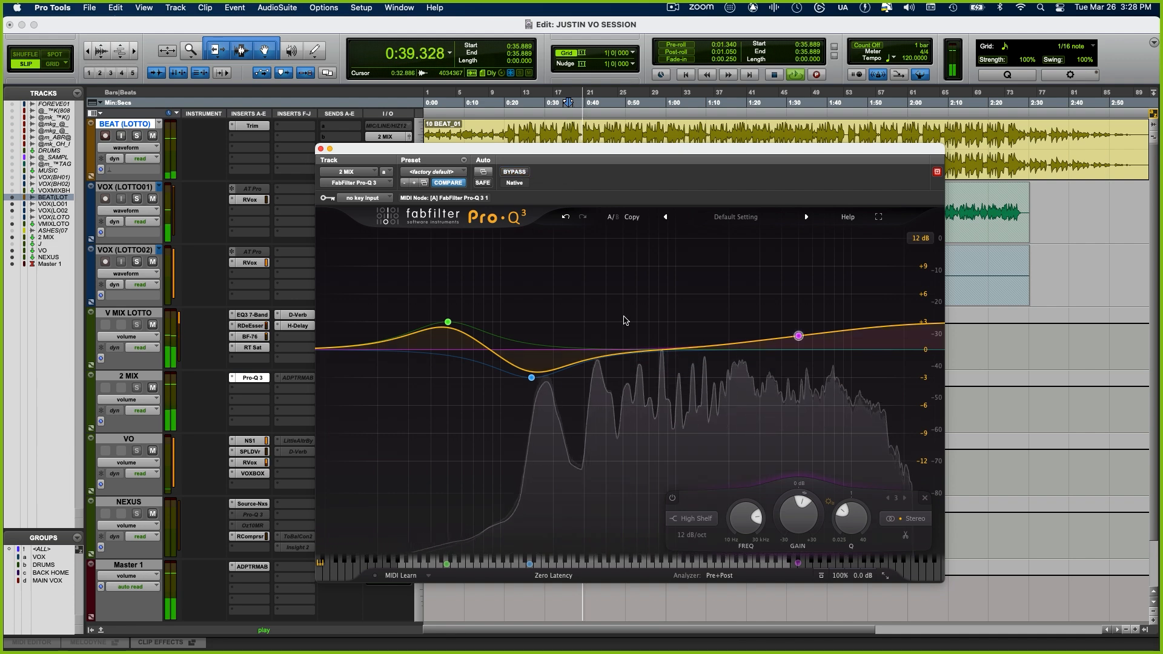
pyautogui.press('space')
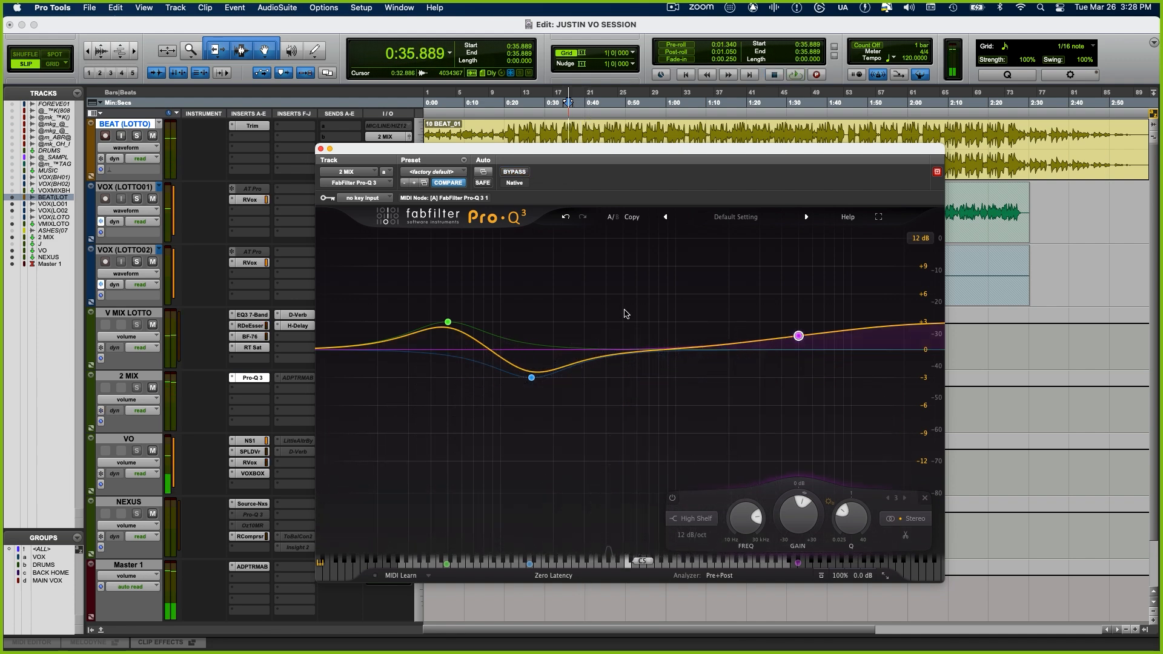
pyautogui.moveTo(448, 325)
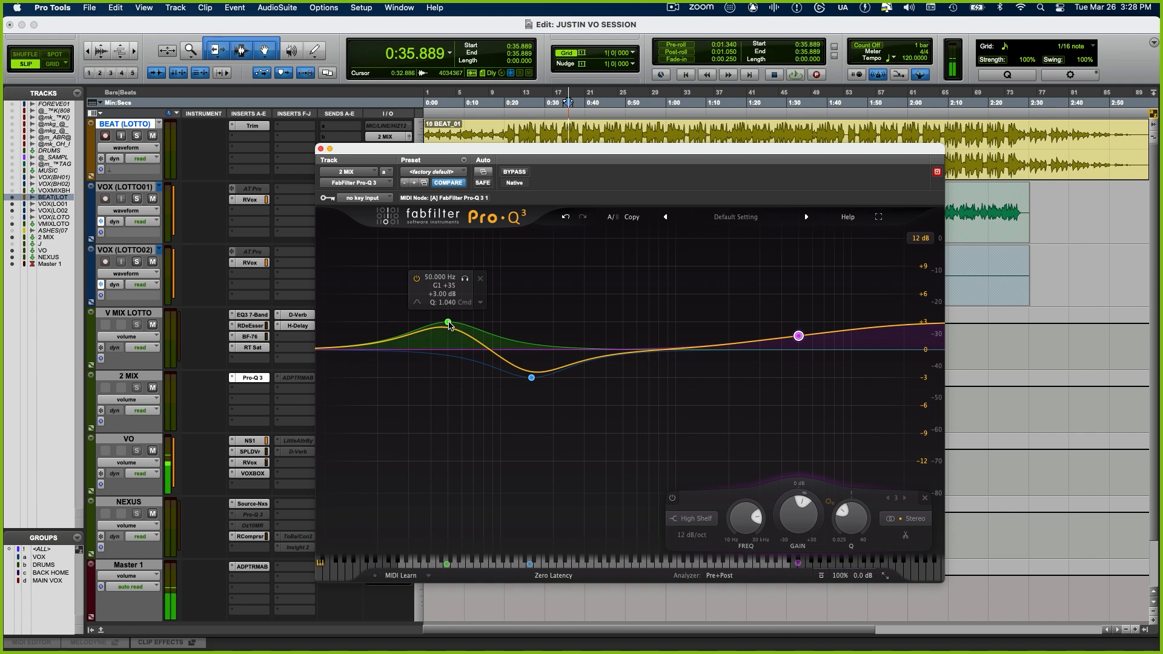
pyautogui.click(531, 377)
pyautogui.moveTo(792, 338)
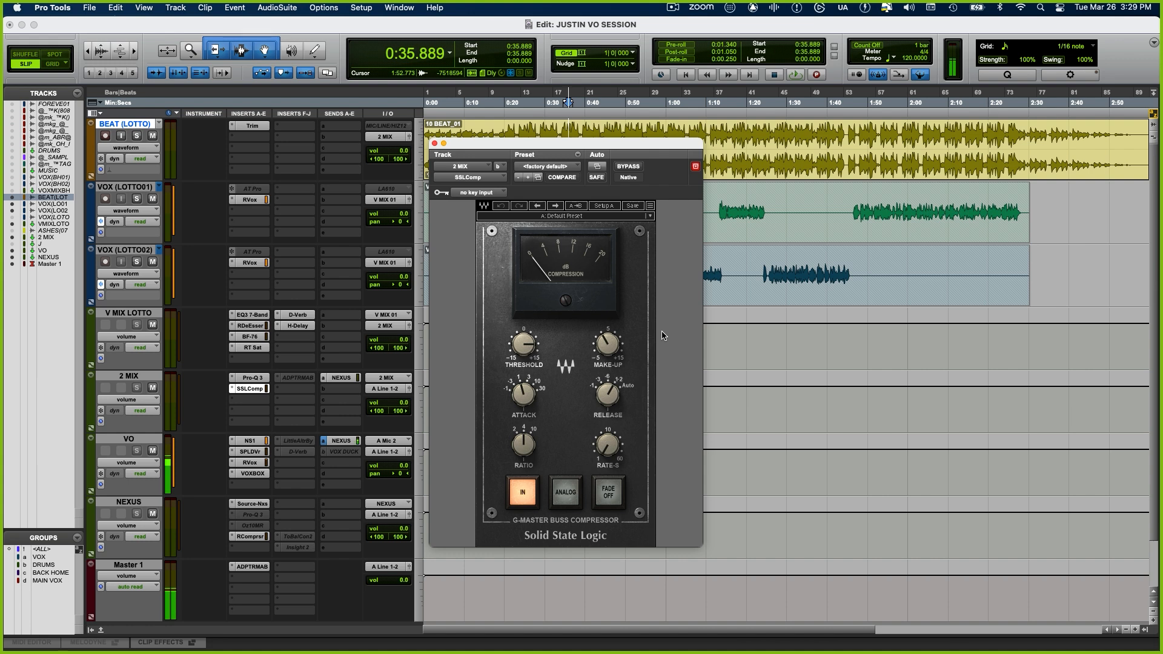
# - Slow the SSLComp attack on 2 MIX, shorten its release, and fine-tune the make-up gain while the session plays
pyautogui.moveTo(531, 401); pyautogui.dragTo(529, 387)
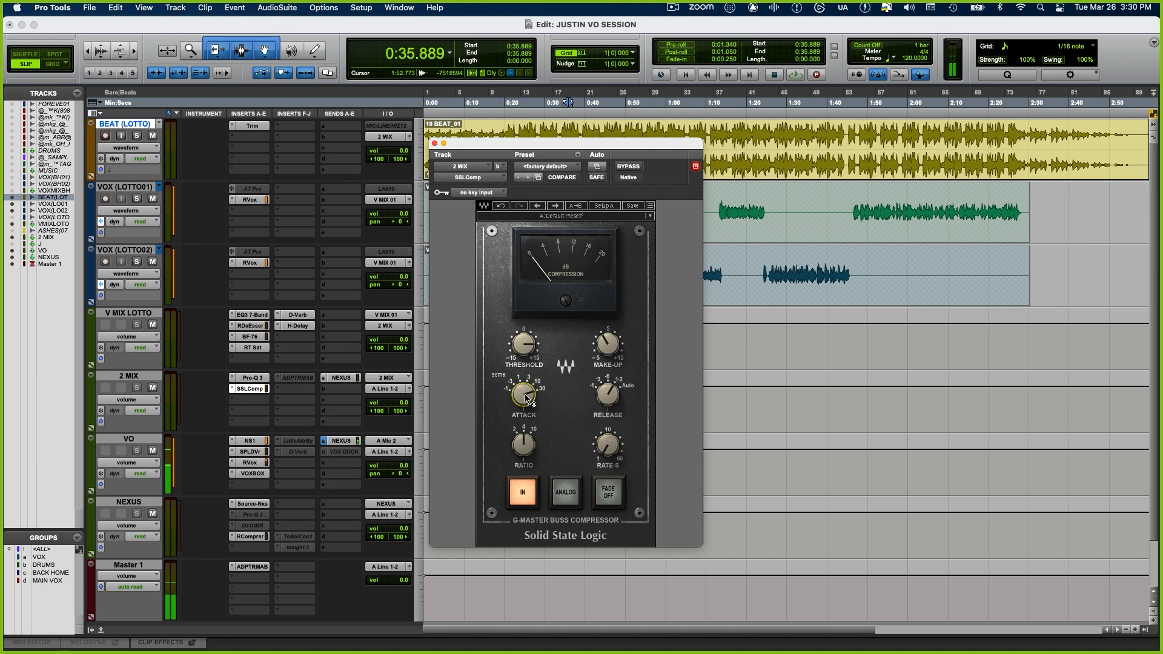
pyautogui.moveTo(607, 394); pyautogui.dragTo(607, 400)
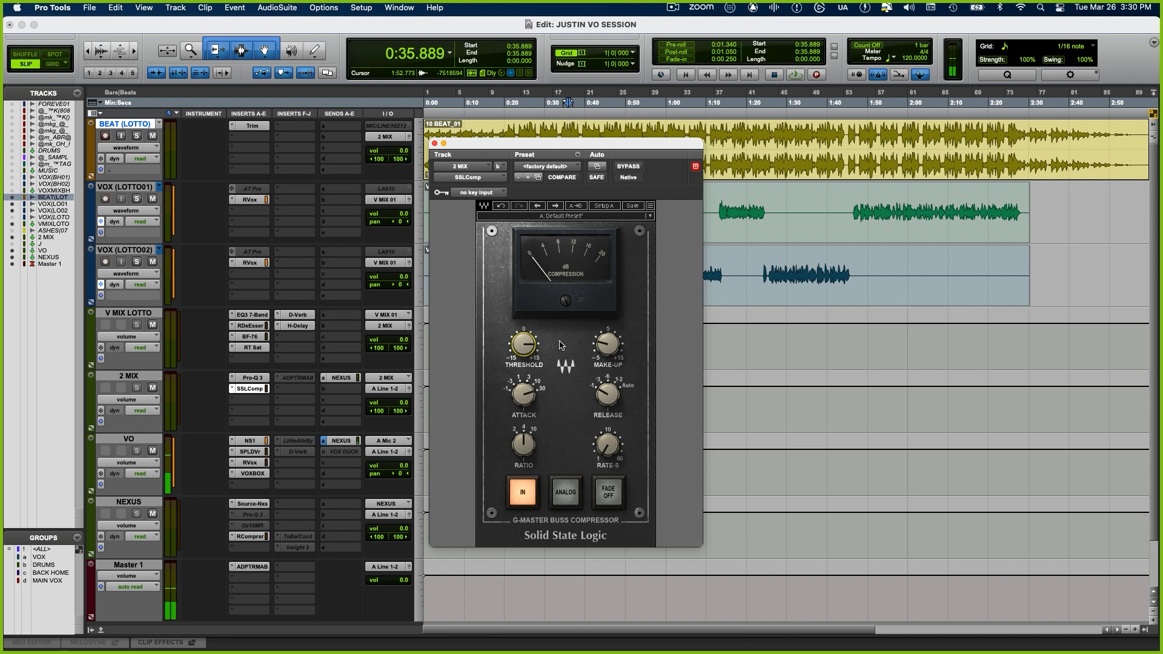
pyautogui.press('space')
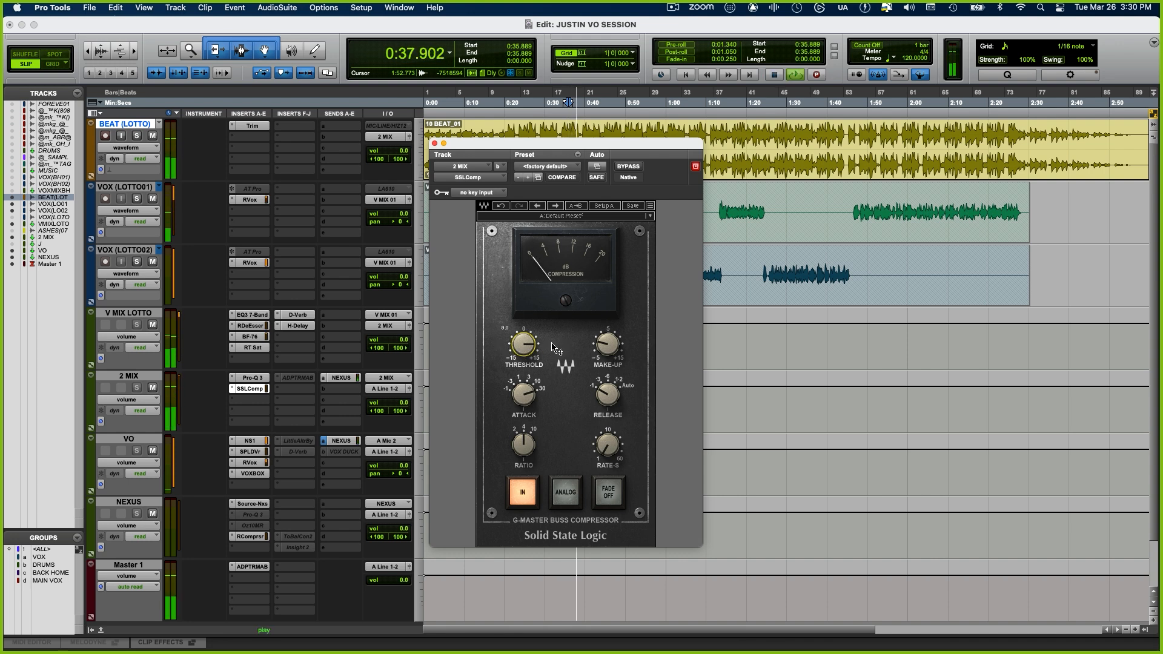
pyautogui.moveTo(607, 345); pyautogui.dragTo(607, 341)
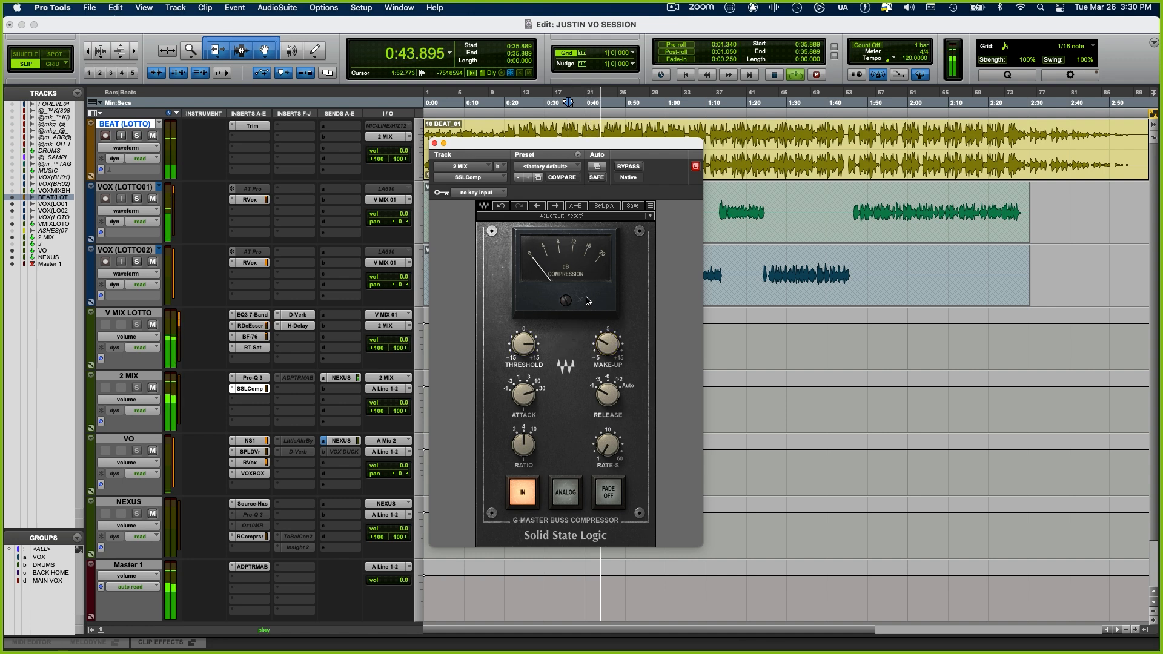
# - Compare the mix with SSLComp repeatedly bypassed and active, and stop playback
pyautogui.click(626, 168)
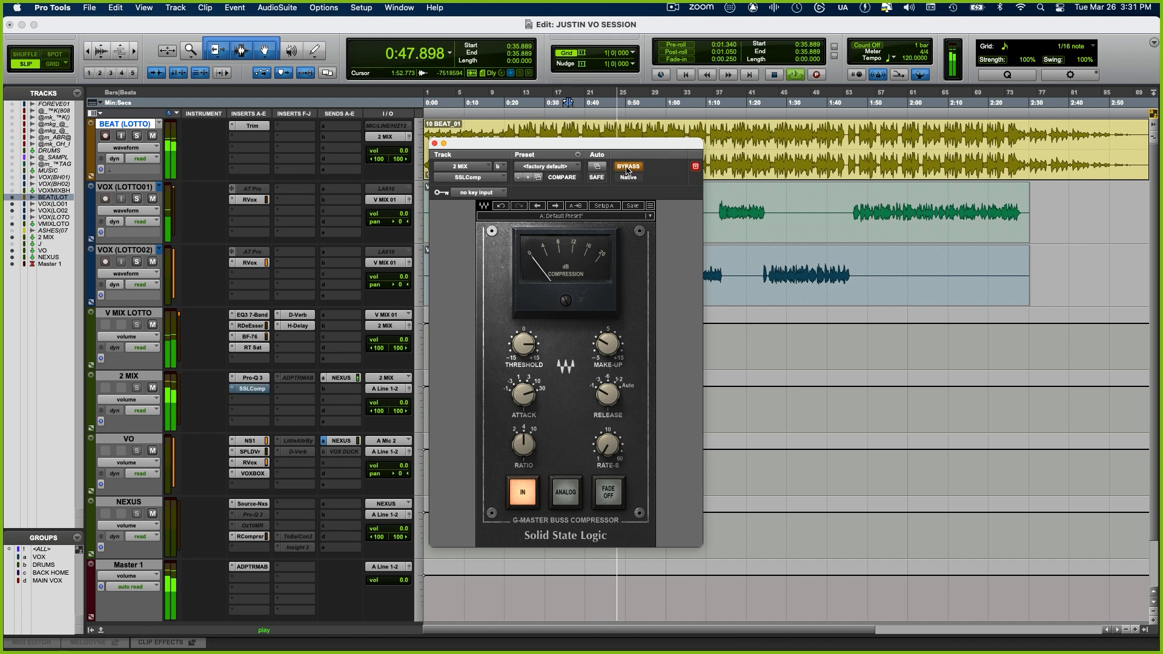
pyautogui.click(627, 168)
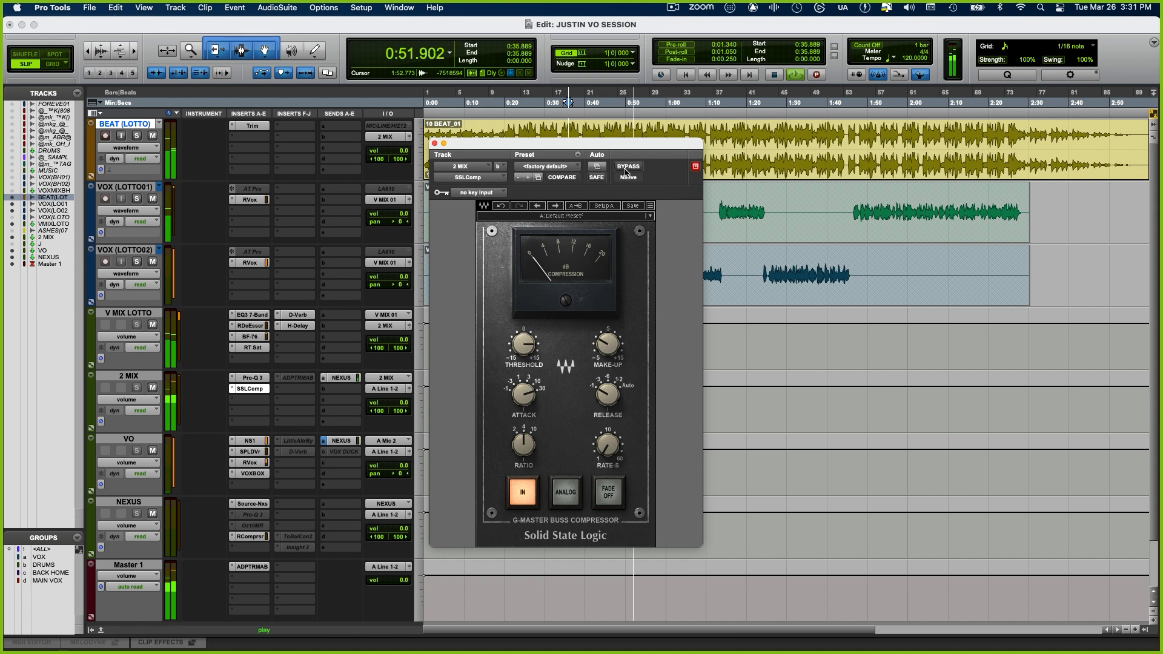
pyautogui.click(626, 168)
pyautogui.click(626, 168)
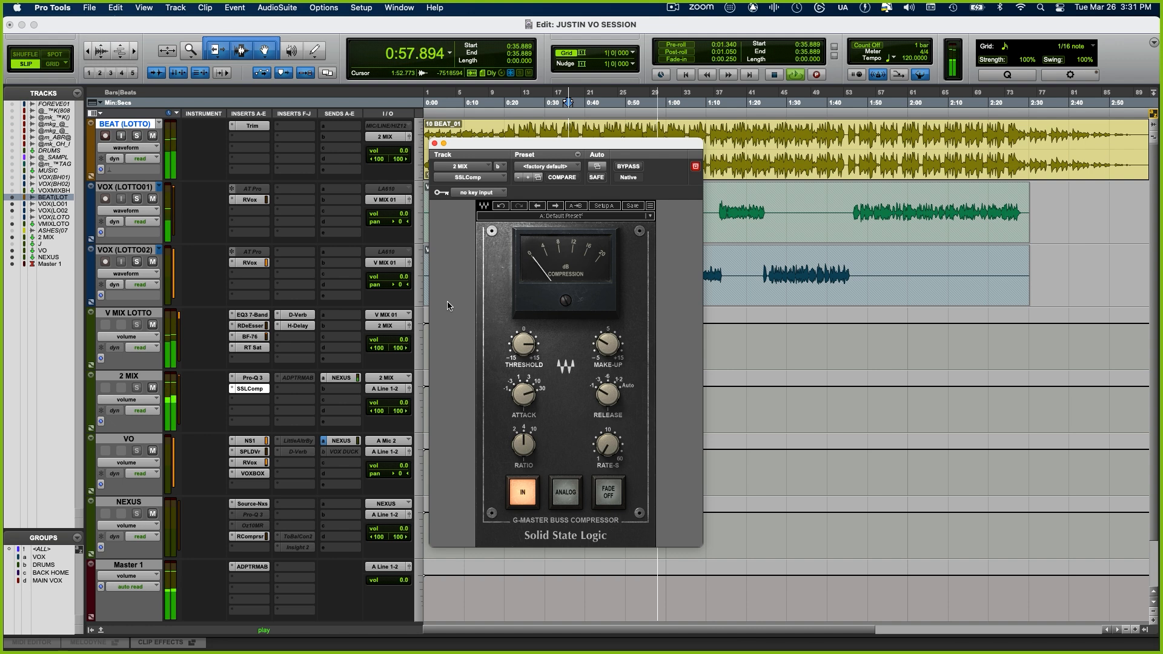
pyautogui.press('space')
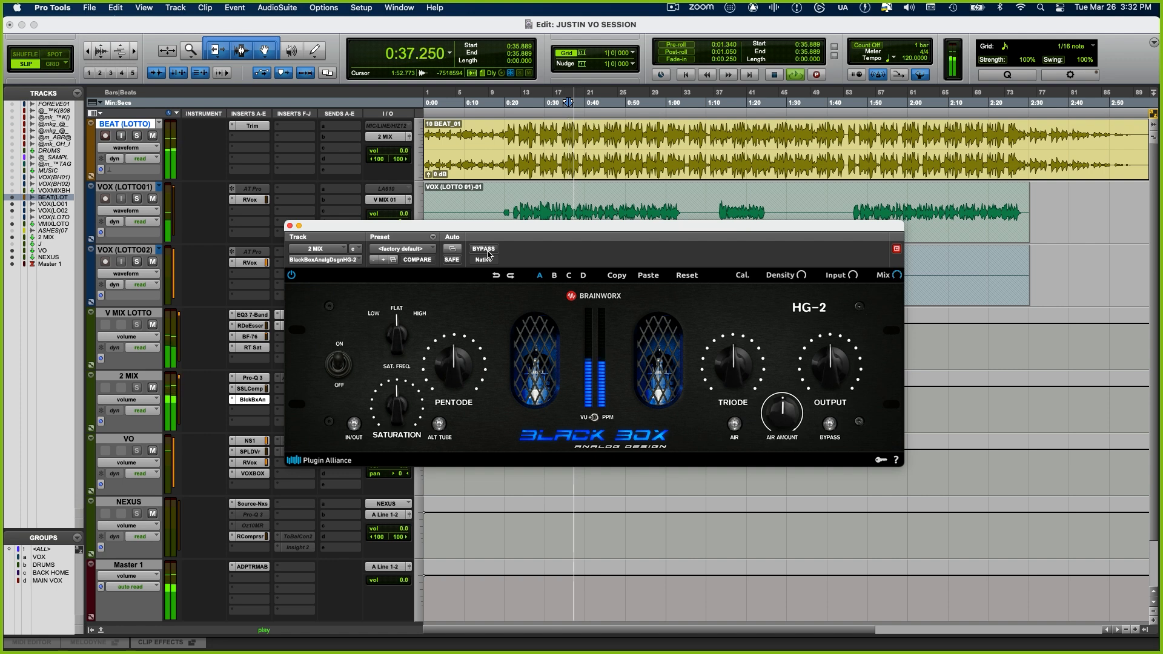
# - Compare the mix with the Black Box HG-2 saturation plugin bypassed and active, and stop playback
pyautogui.click(487, 250)
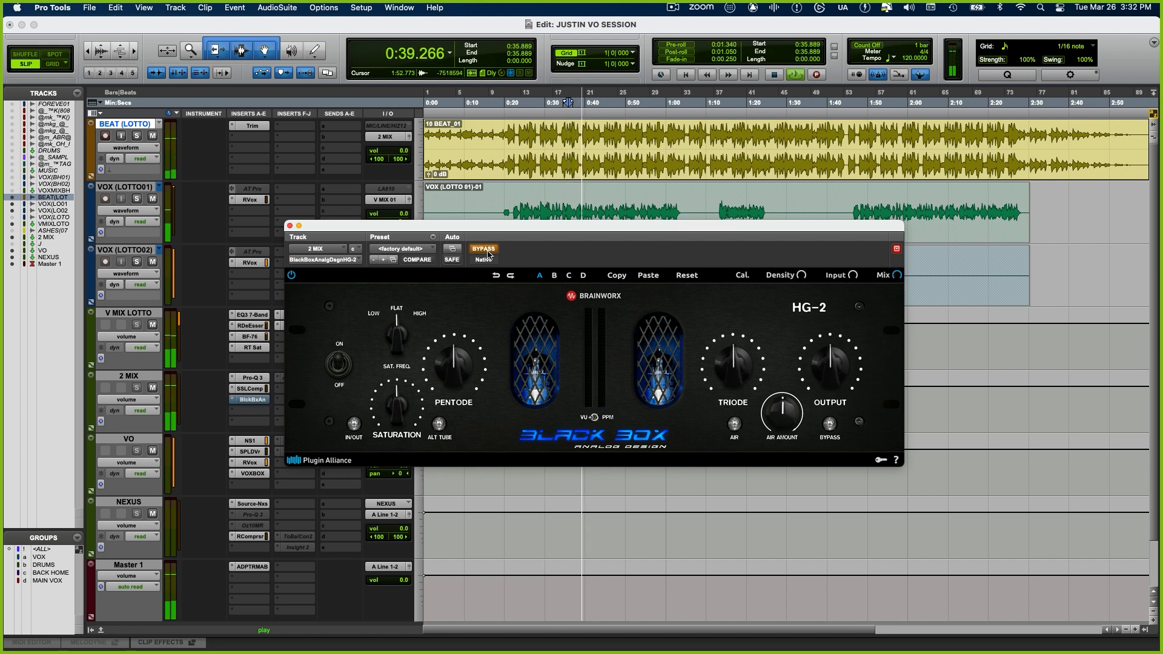
pyautogui.click(485, 249)
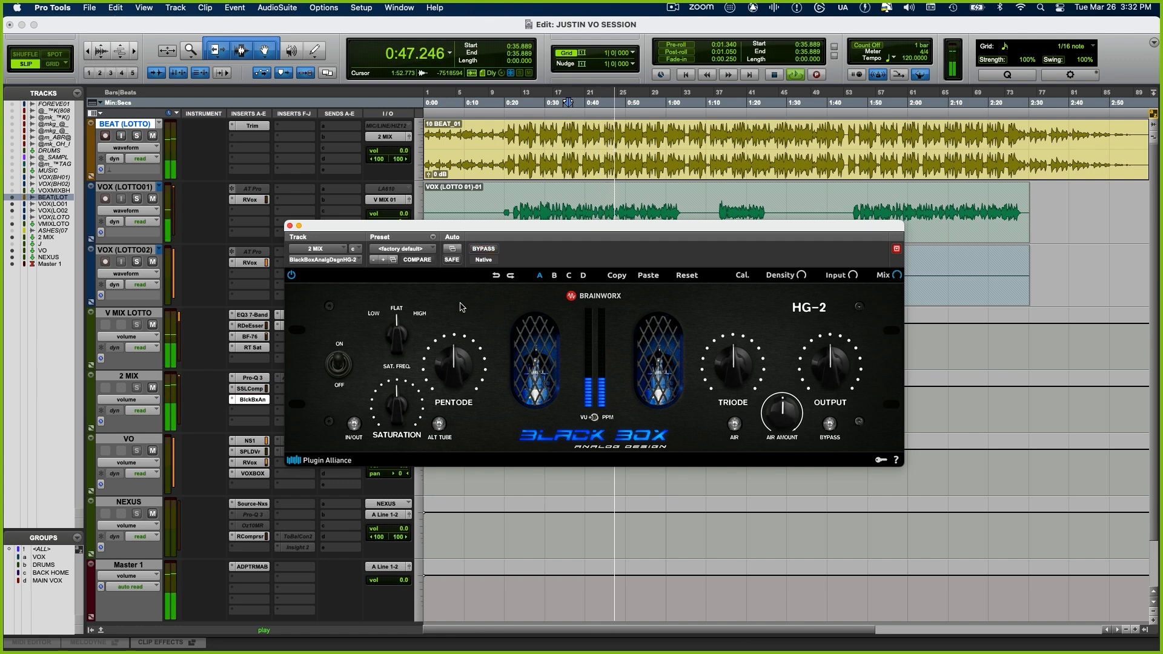
pyautogui.press('space')
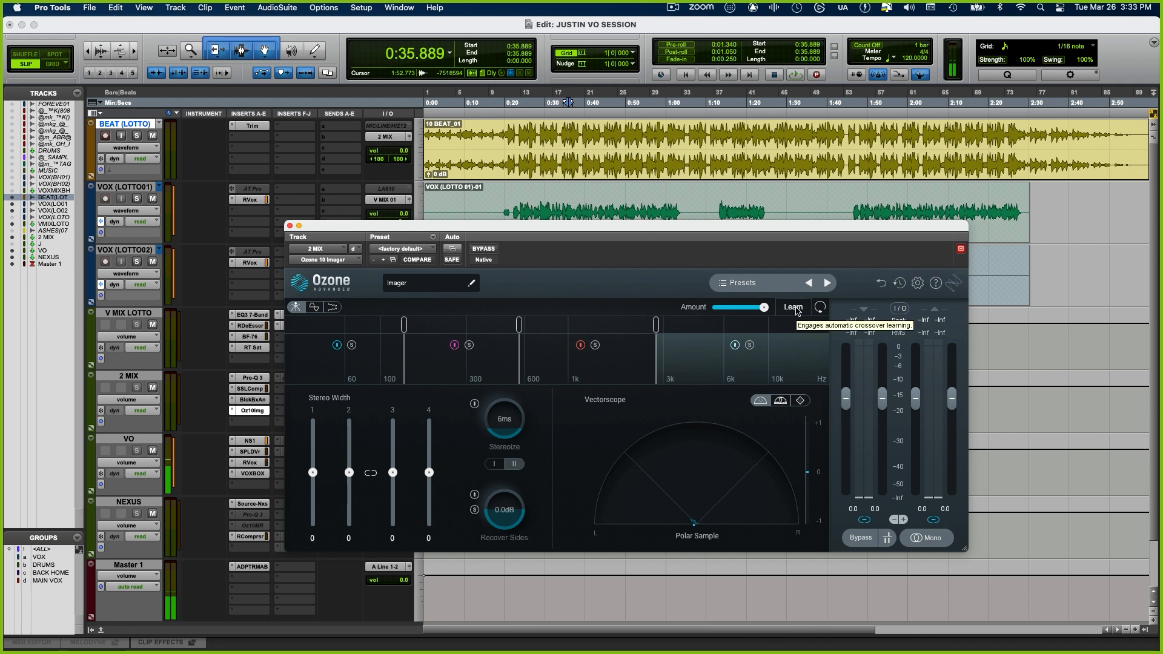
# - Let the Ozone Imager on 2 MIX learn its crossover points automatically while the mix plays, and stop playback
pyautogui.click(793, 307)
pyautogui.press('space')
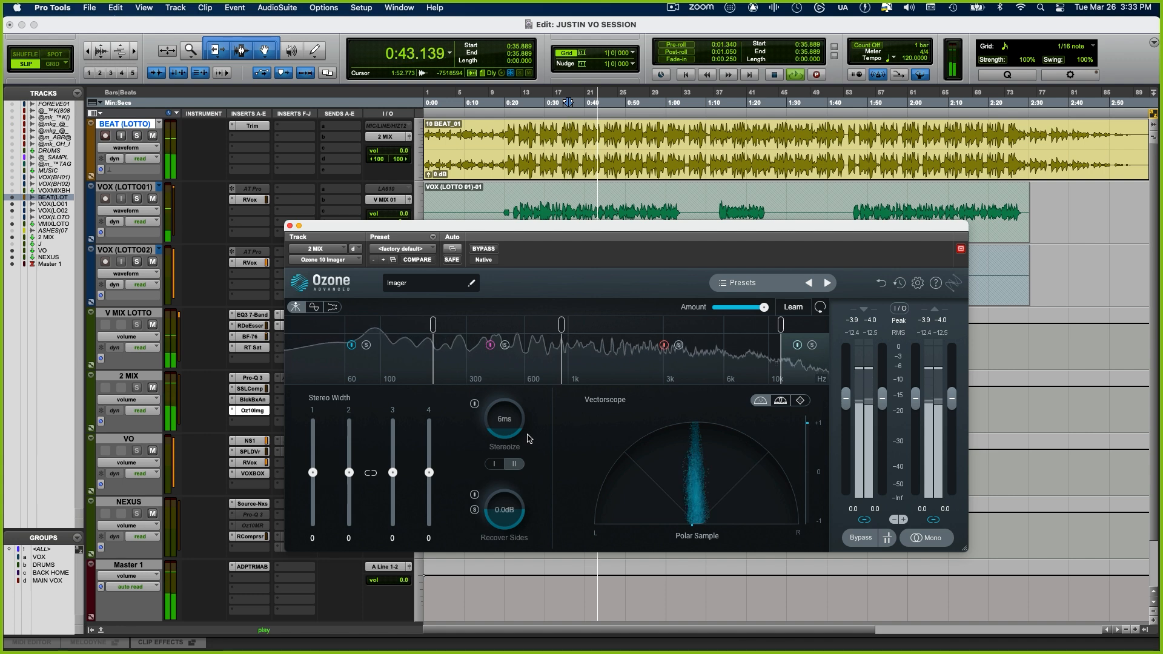
pyautogui.press('space')
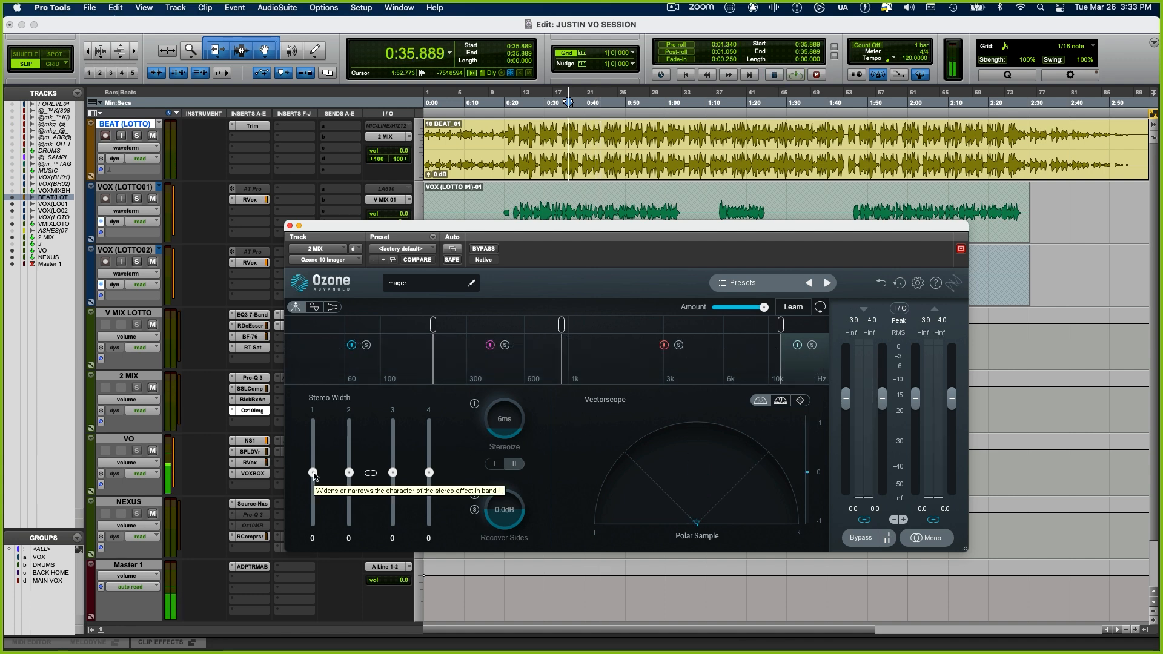
# - Set the Imager's stereo width to -40 for band 1 and 40 for bands 3 and 4, auditioning the mix
pyautogui.moveTo(313, 472); pyautogui.dragTo(313, 495)
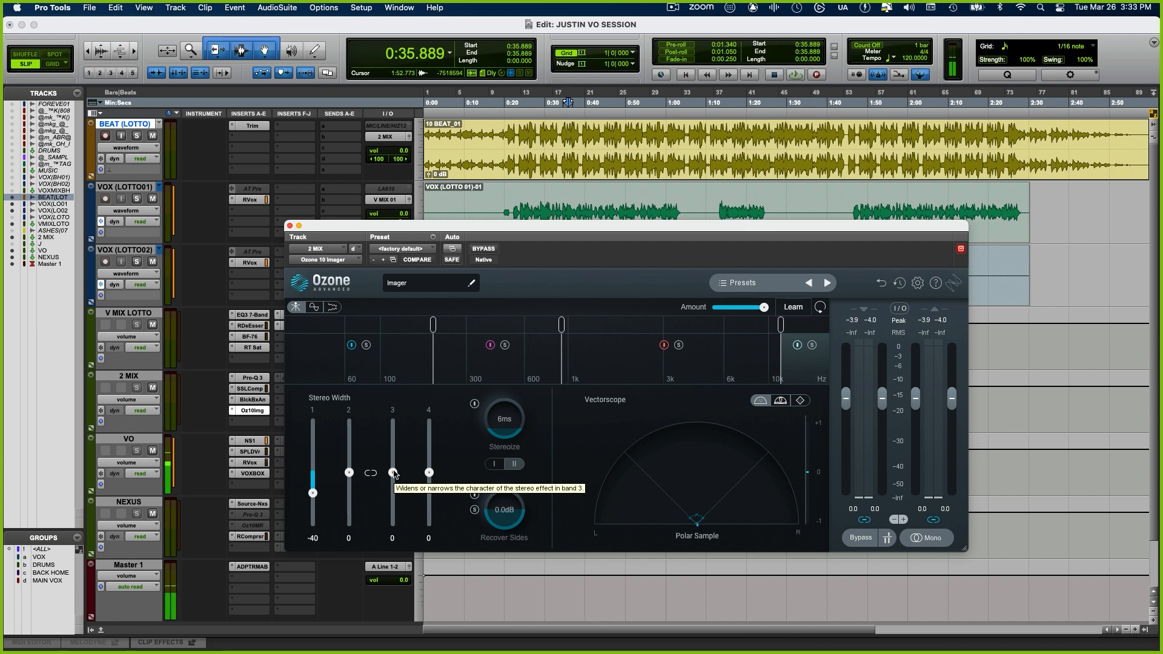
pyautogui.press('space')
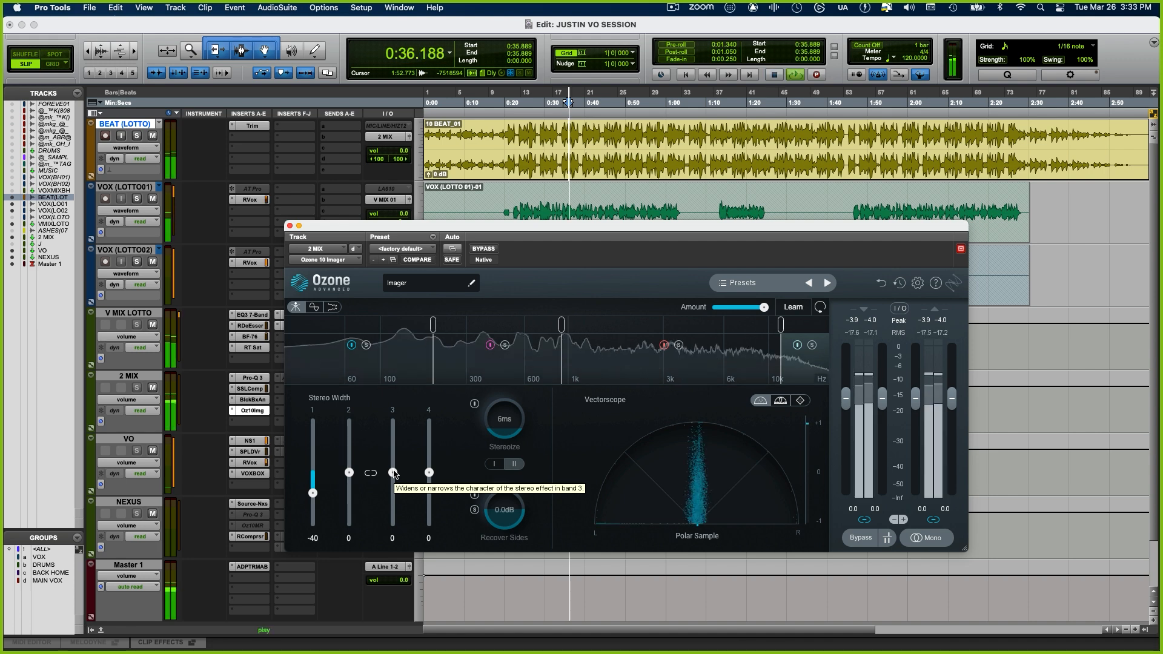
pyautogui.moveTo(393, 473); pyautogui.dragTo(429, 453)
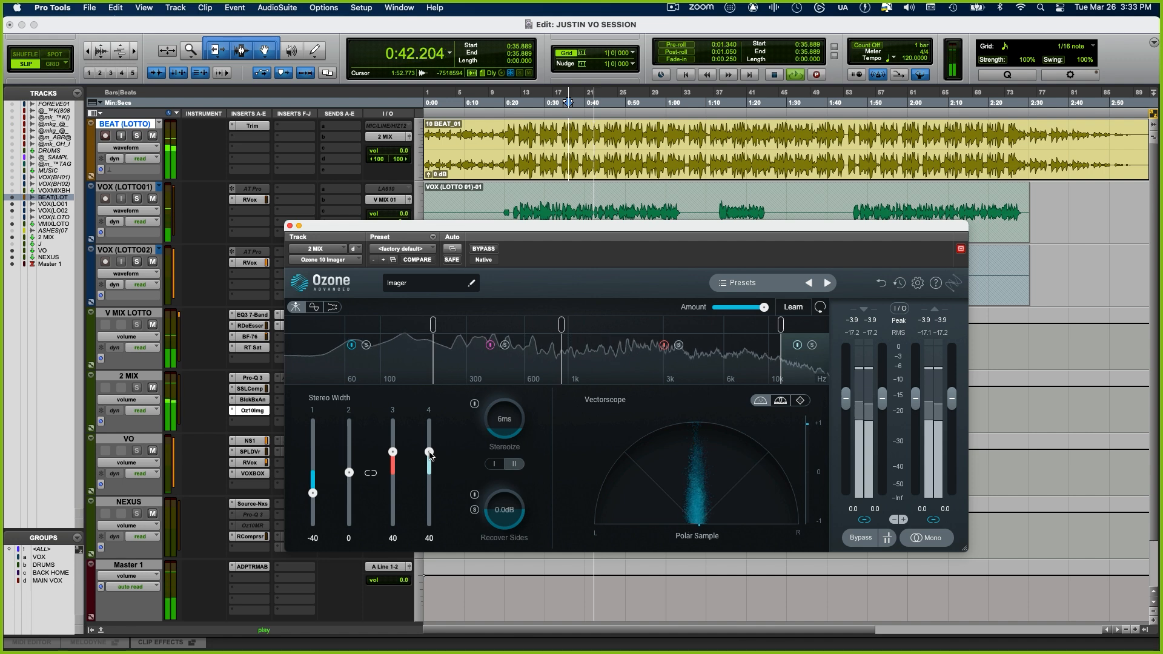
# - Compare the mix with the Ozone Imager repeatedly bypassed and active, and stop playback
pyautogui.click(484, 249)
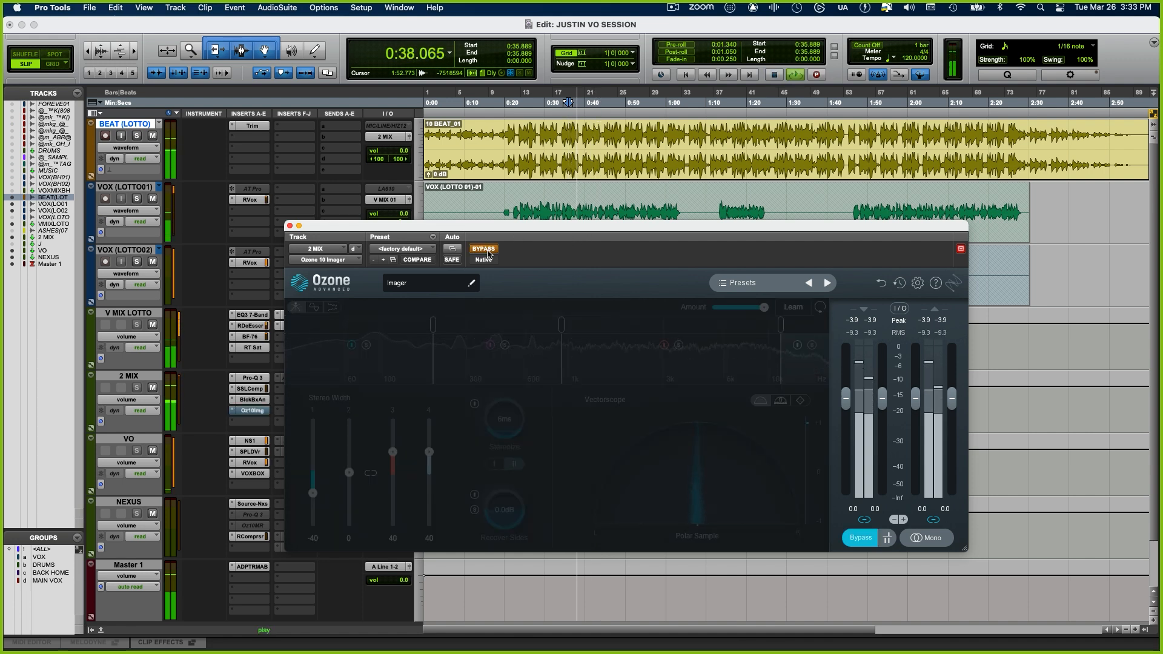
pyautogui.click(487, 250)
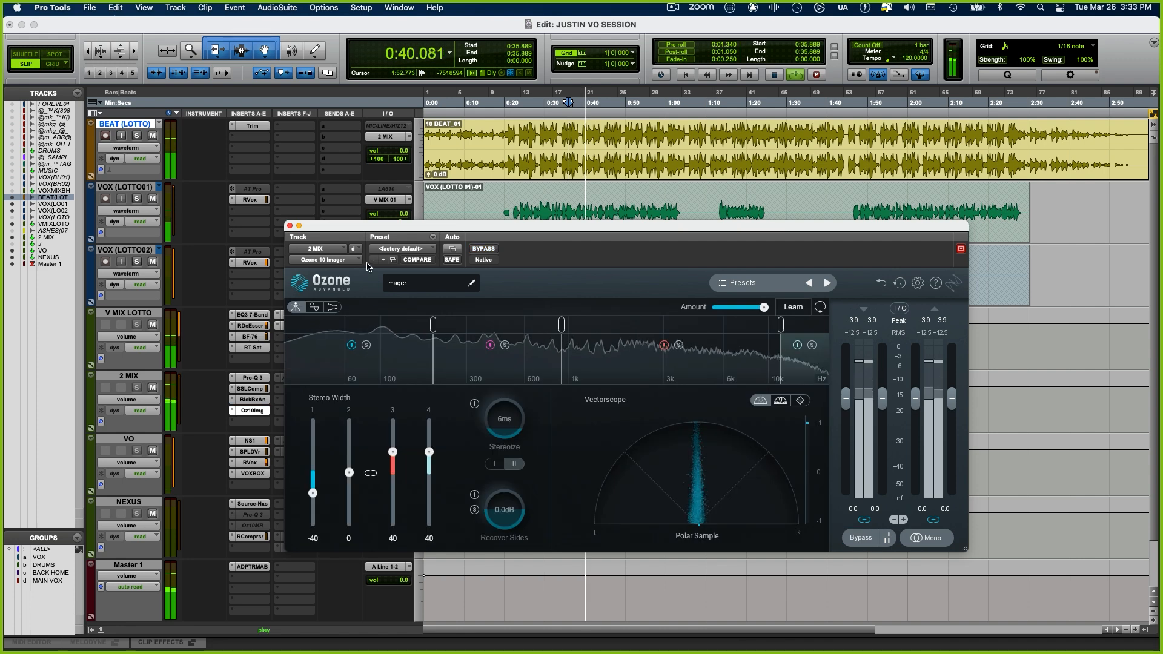
pyautogui.click(481, 251)
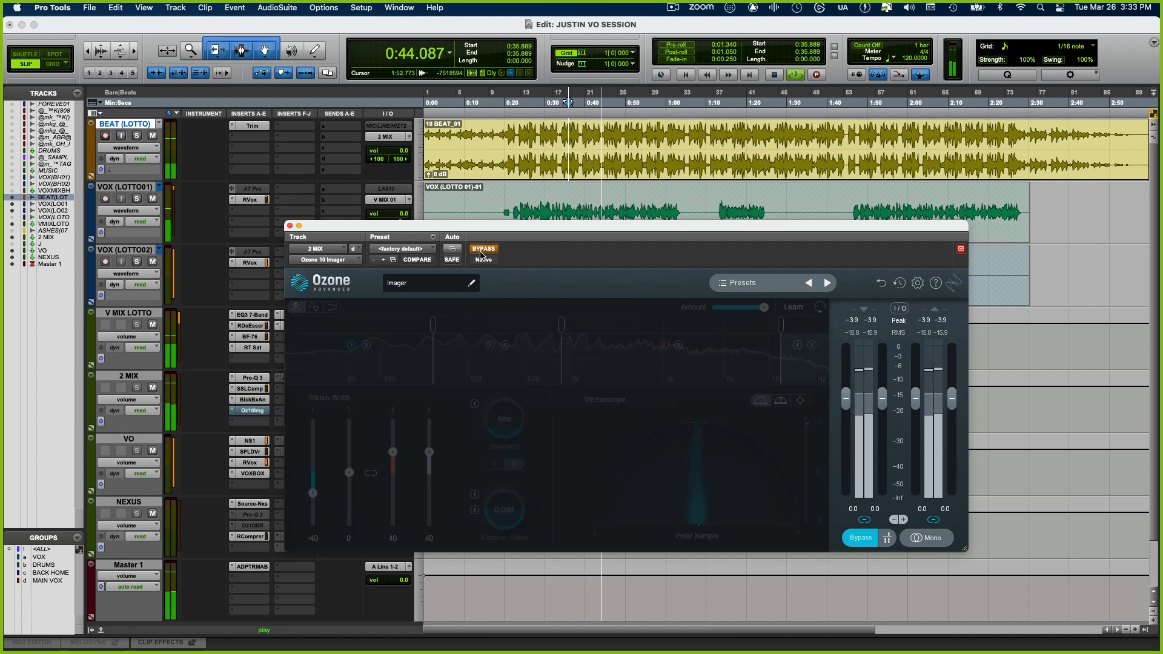
pyautogui.click(482, 251)
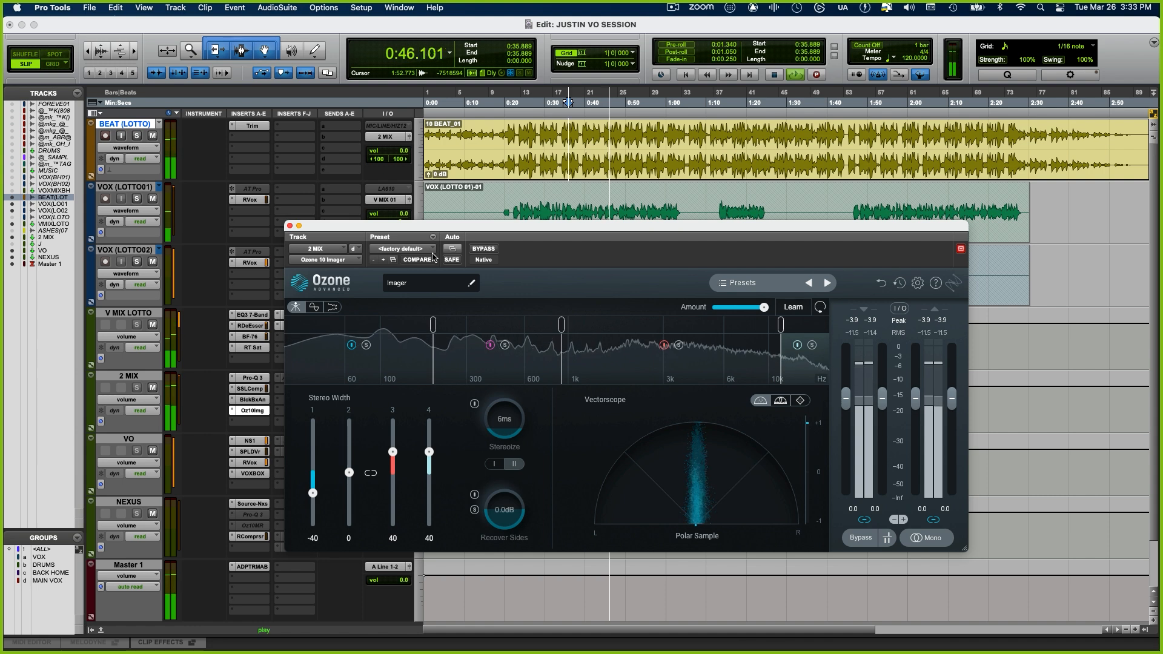
pyautogui.press('space')
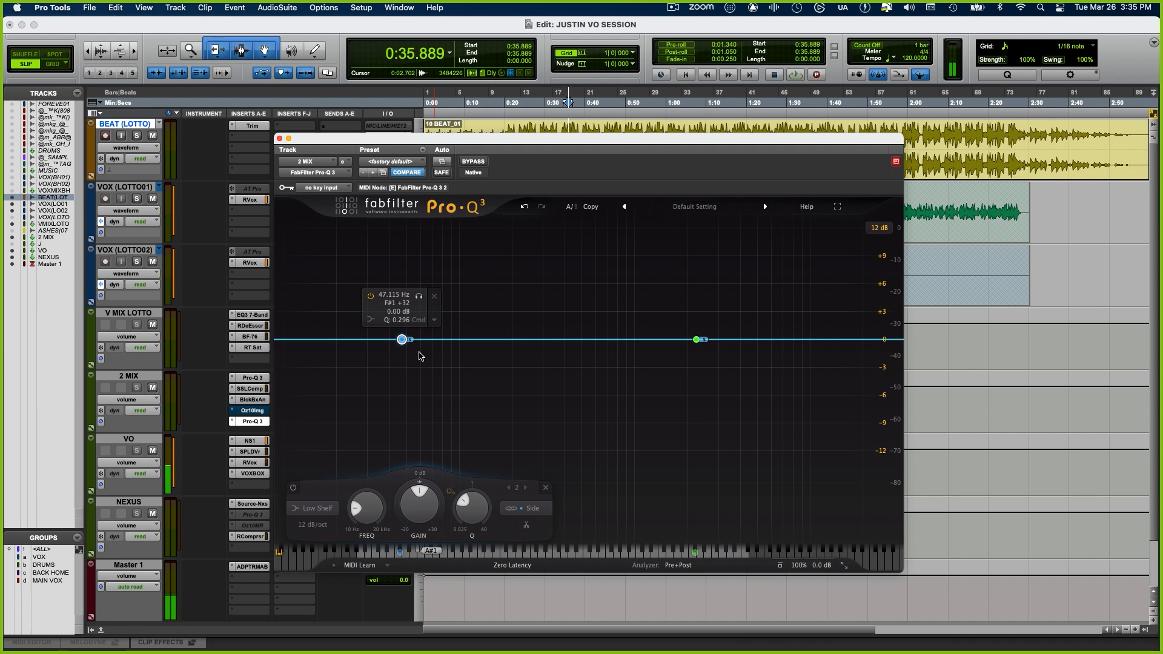
# - During playback, change the side-channel low shelf in the last Pro-Q 3 to a 24 dB/oct low cut and lower its frequency
pyautogui.press('space')
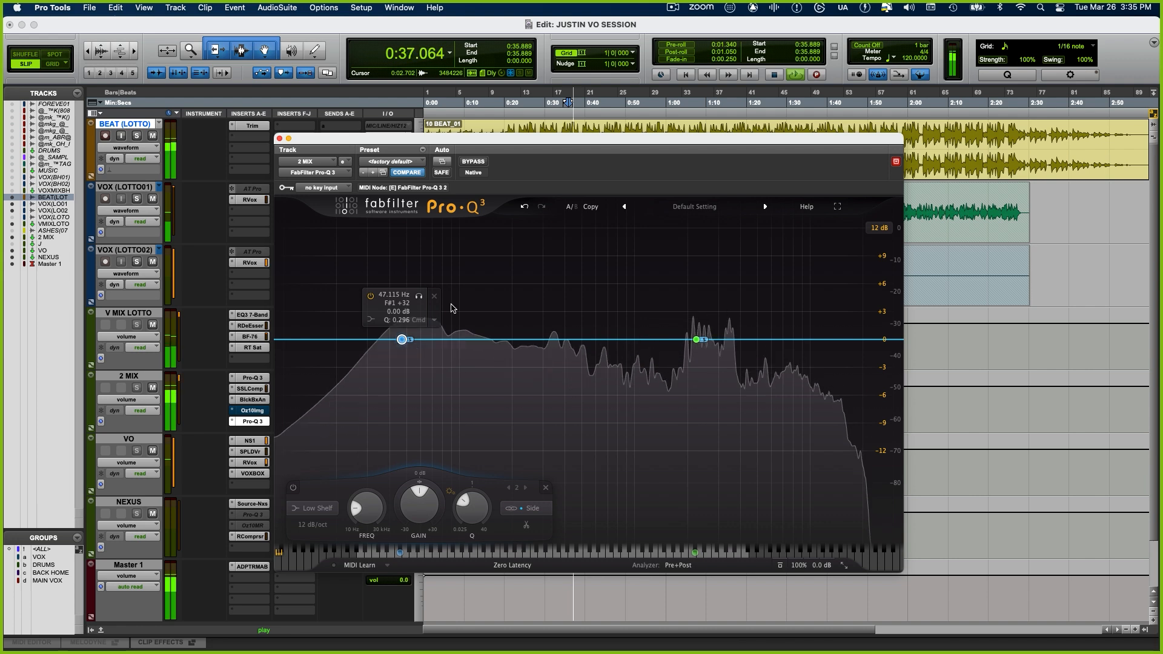
pyautogui.click(434, 320)
pyautogui.moveTo(460, 381)
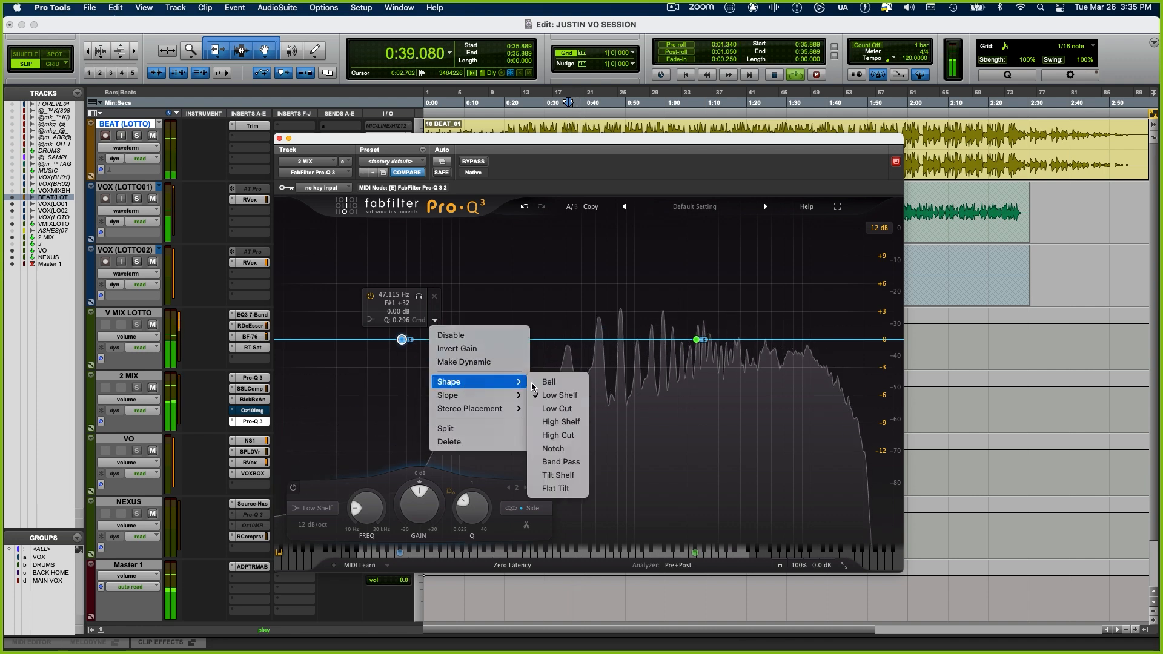
pyautogui.click(546, 407)
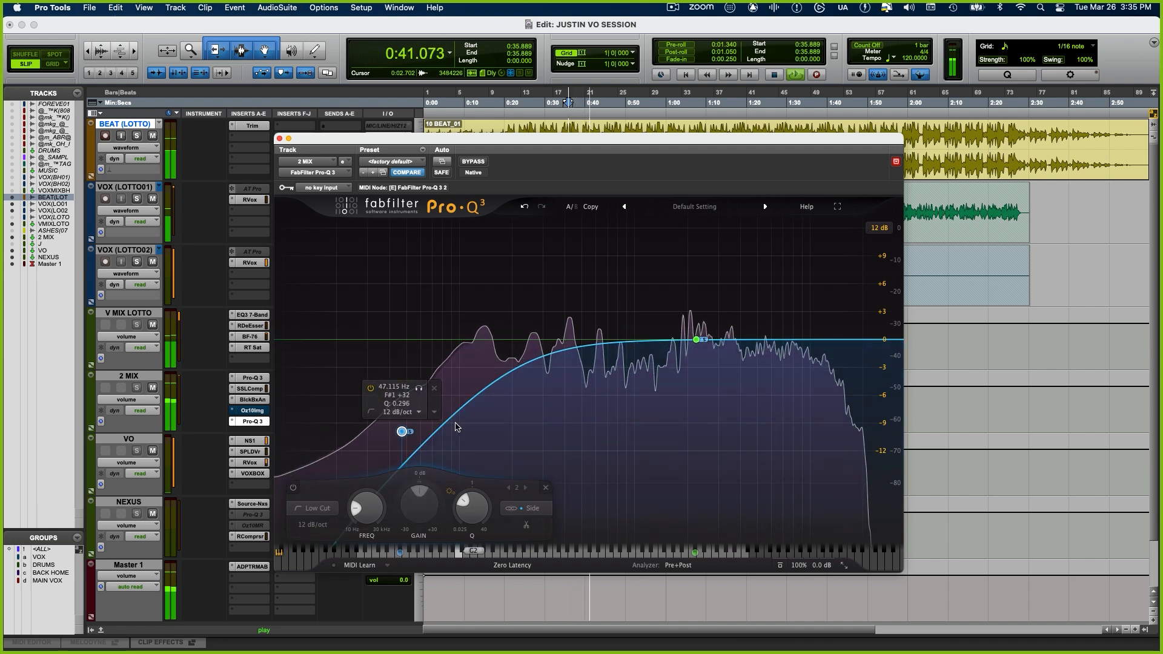
pyautogui.moveTo(383, 415); pyautogui.dragTo(375, 348)
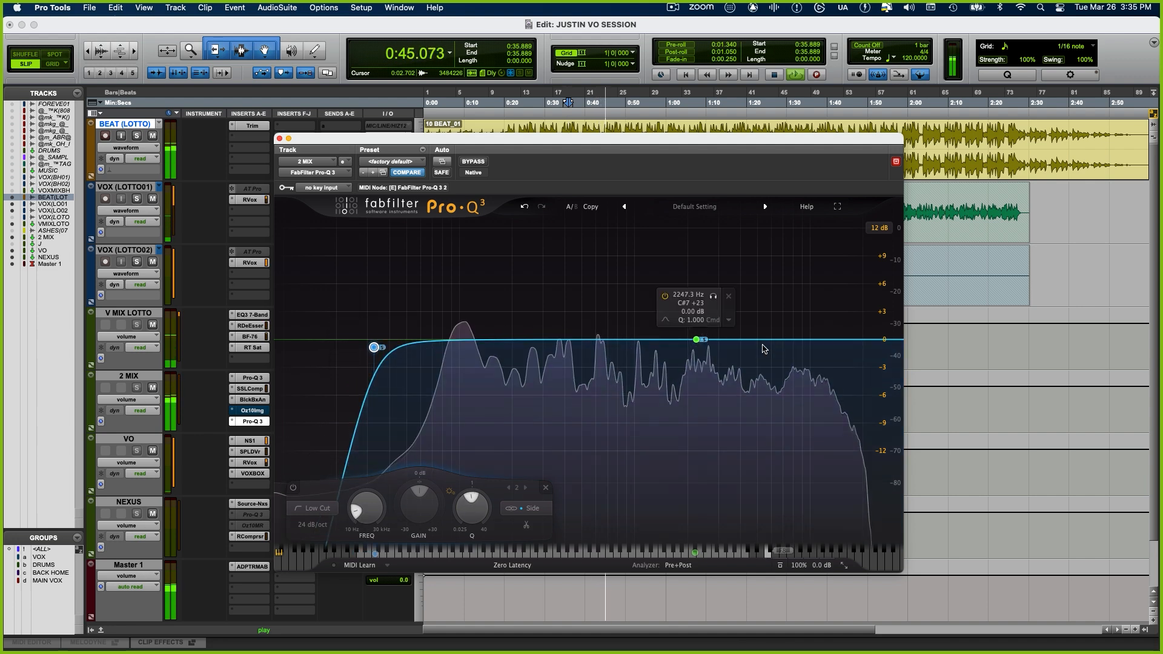
# - Change the side-channel bell band to a high shelf boosting about 3.4 dB around 5.9 kHz
pyautogui.moveTo(710, 343); pyautogui.dragTo(802, 327)
pyautogui.rightClick(802, 326)
pyautogui.moveTo(904, 370)
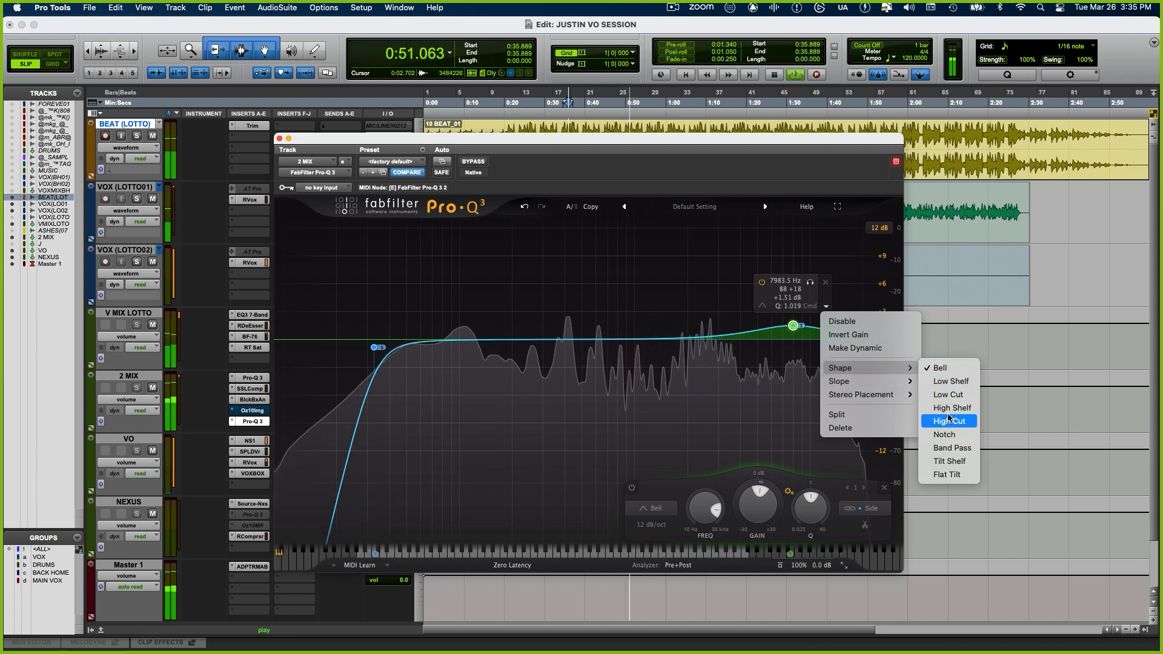
pyautogui.click(952, 408)
pyautogui.moveTo(795, 330); pyautogui.dragTo(774, 318)
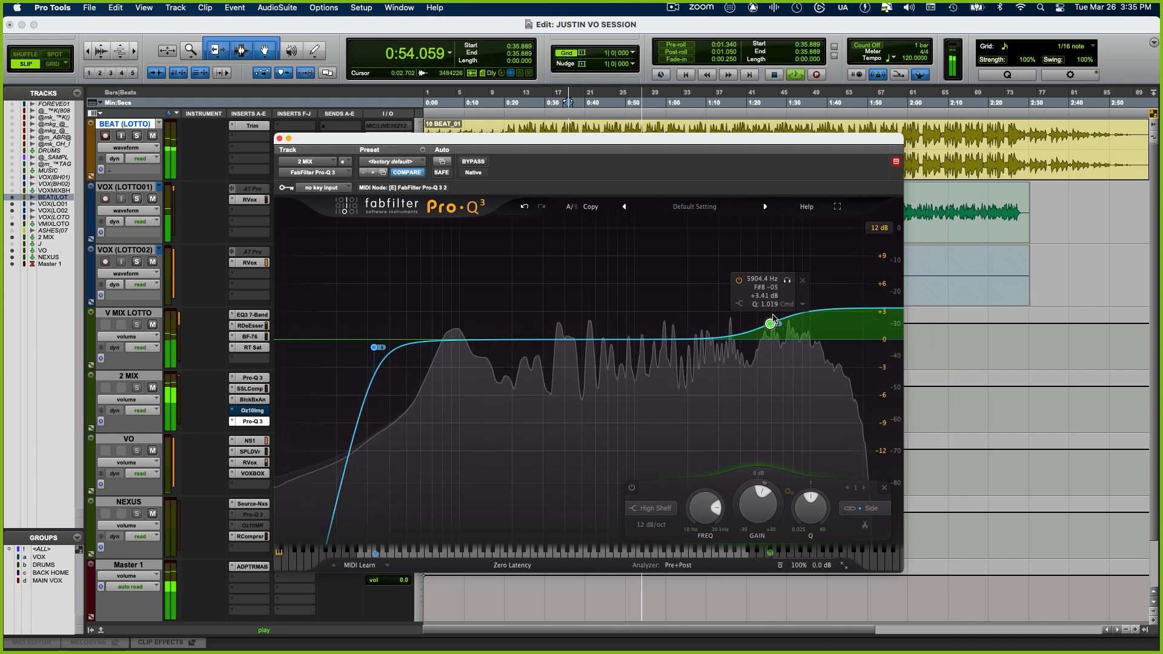
# - Check the side EQ against bypass, move its high shelf to a higher frequency with slightly less boost, and stop playback
pyautogui.click(473, 162)
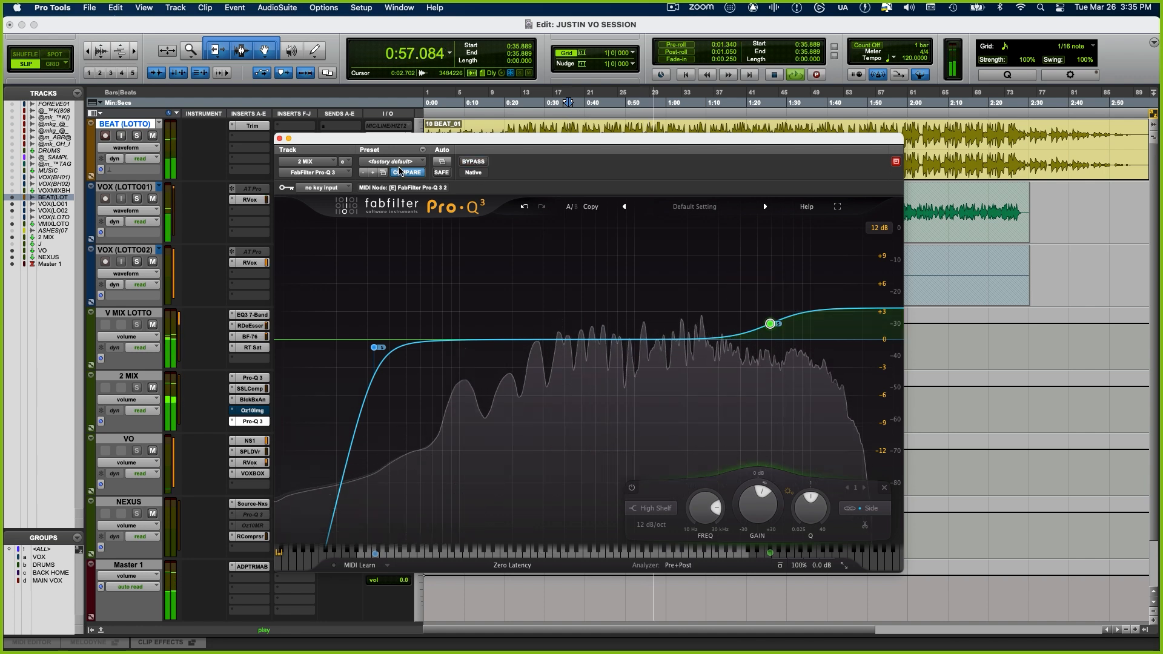
pyautogui.moveTo(770, 324); pyautogui.dragTo(797, 326)
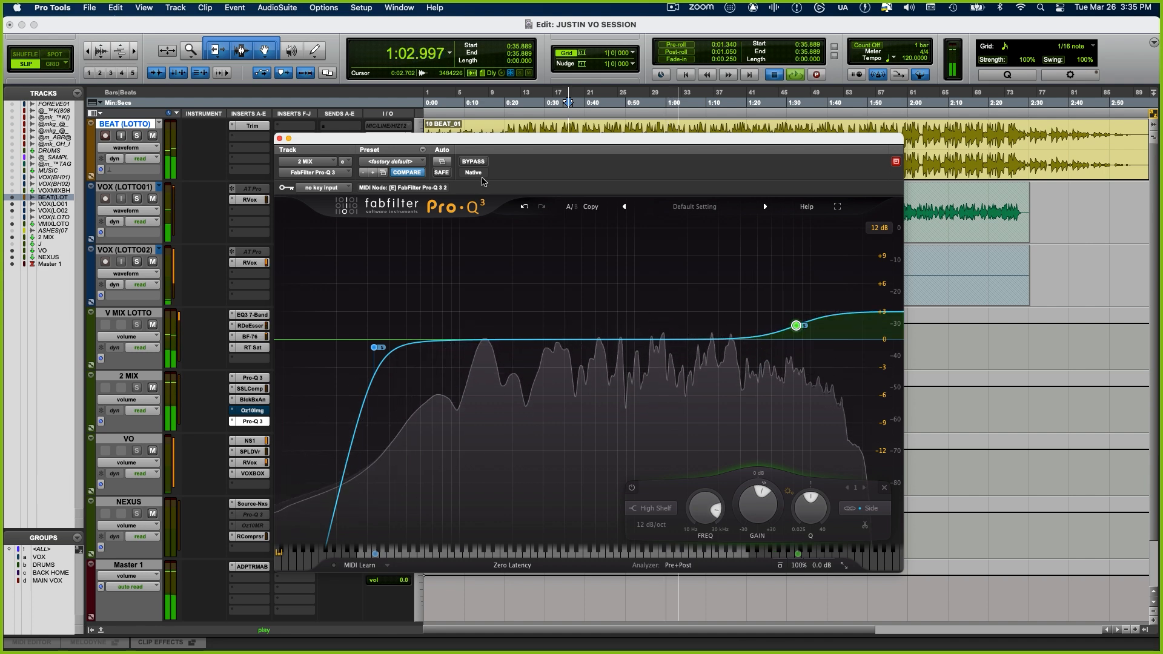
pyautogui.press('space')
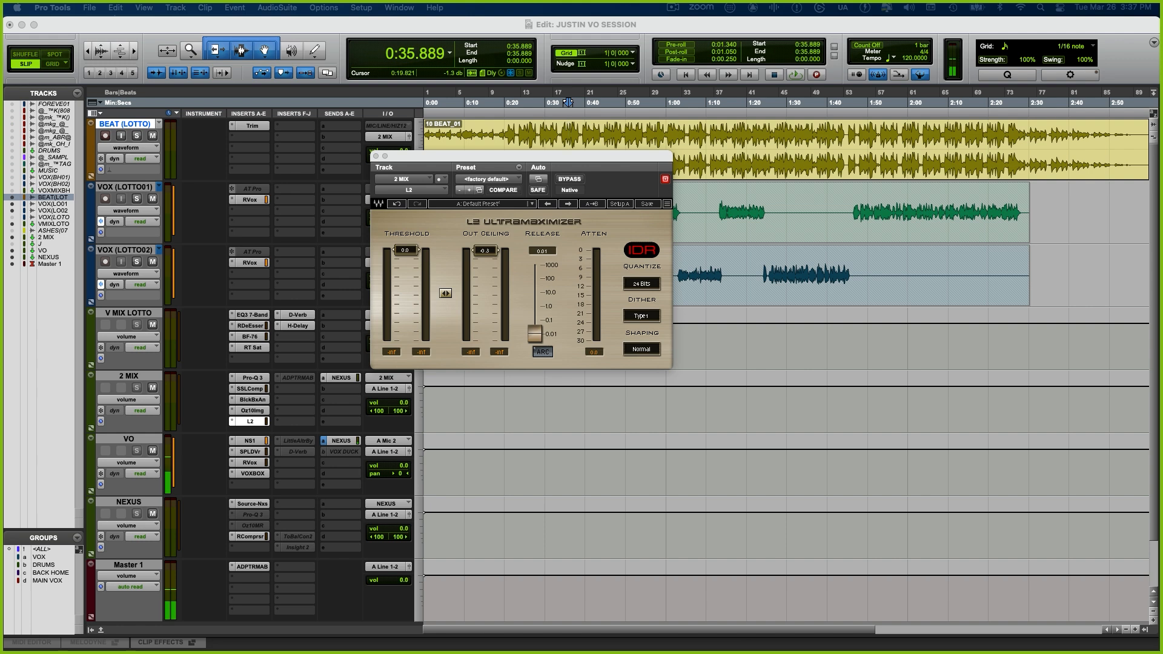
# - Turn off ARC on the 2 MIX L2 limiter, set its release to 0.01, and lower the threshold to -7.0 during playback
pyautogui.click(411, 247)
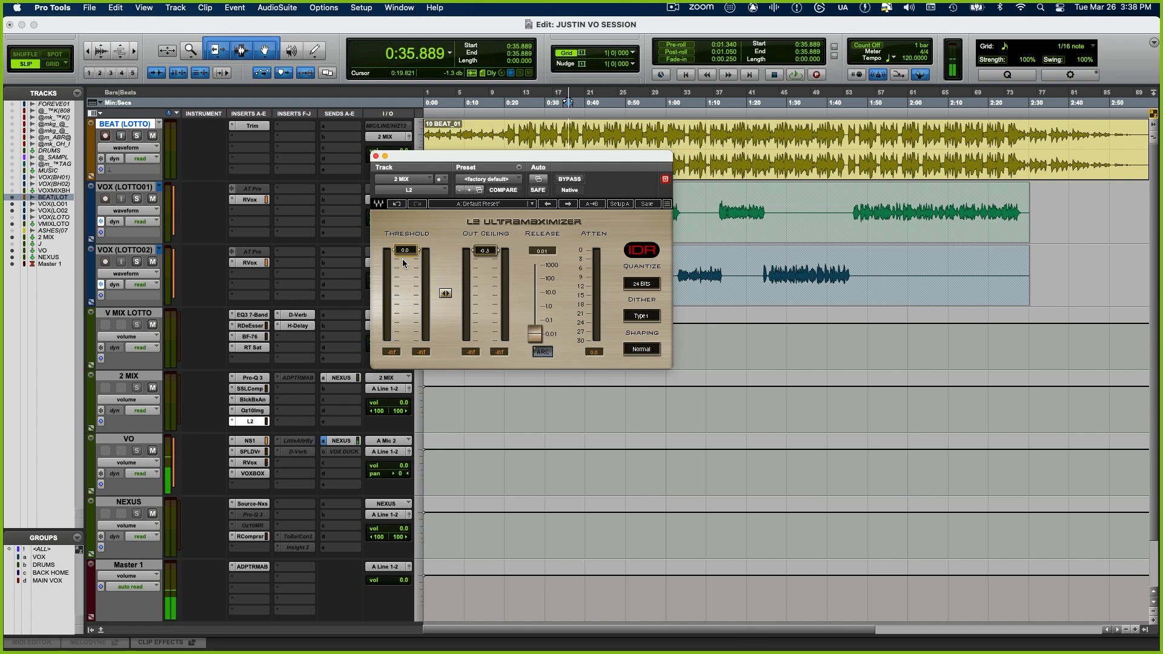
pyautogui.moveTo(405, 249); pyautogui.dragTo(406, 270)
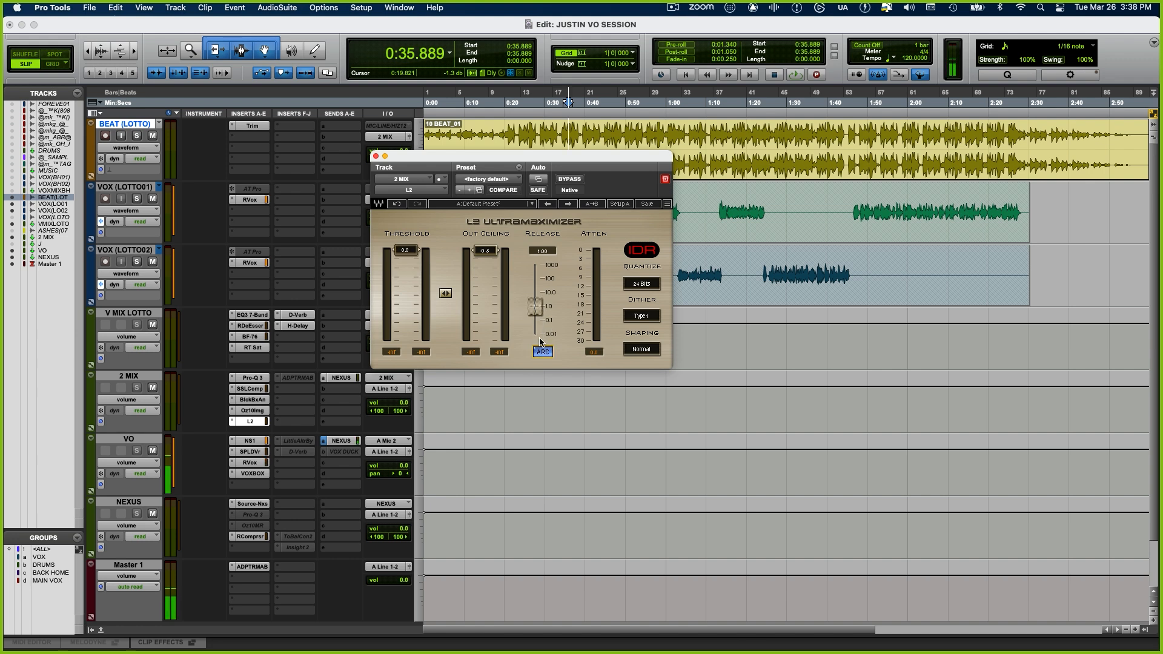
pyautogui.click(543, 351)
pyautogui.moveTo(534, 307); pyautogui.dragTo(534, 334)
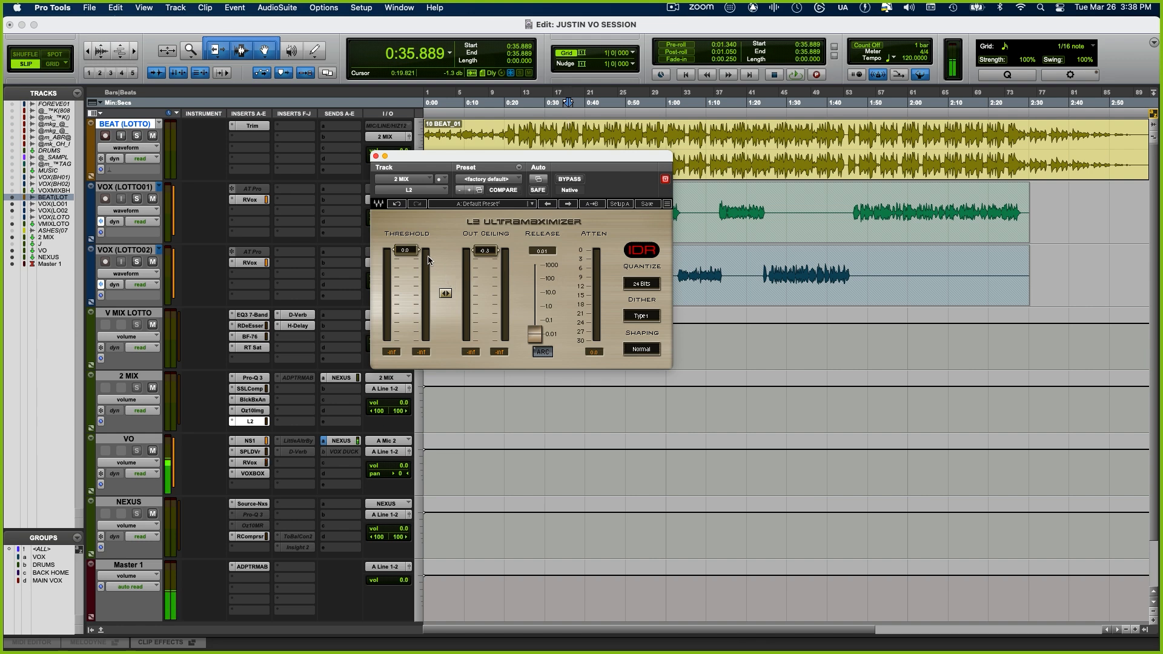
pyautogui.press('space')
pyautogui.moveTo(424, 261)
pyautogui.mouseDown()
pyautogui.moveTo(424, 278)
pyautogui.moveTo(406, 270)
pyautogui.mouseUp()
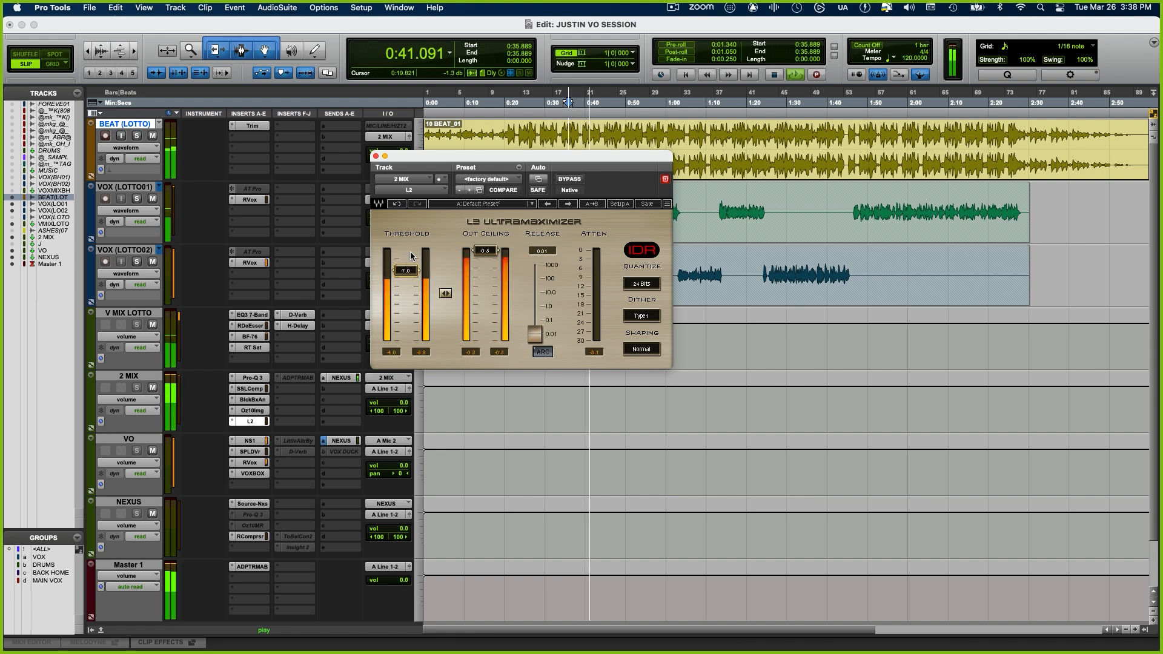
# - Compare the mix with the L2 limiter bypassed and active, and stop playback
pyautogui.click(569, 179)
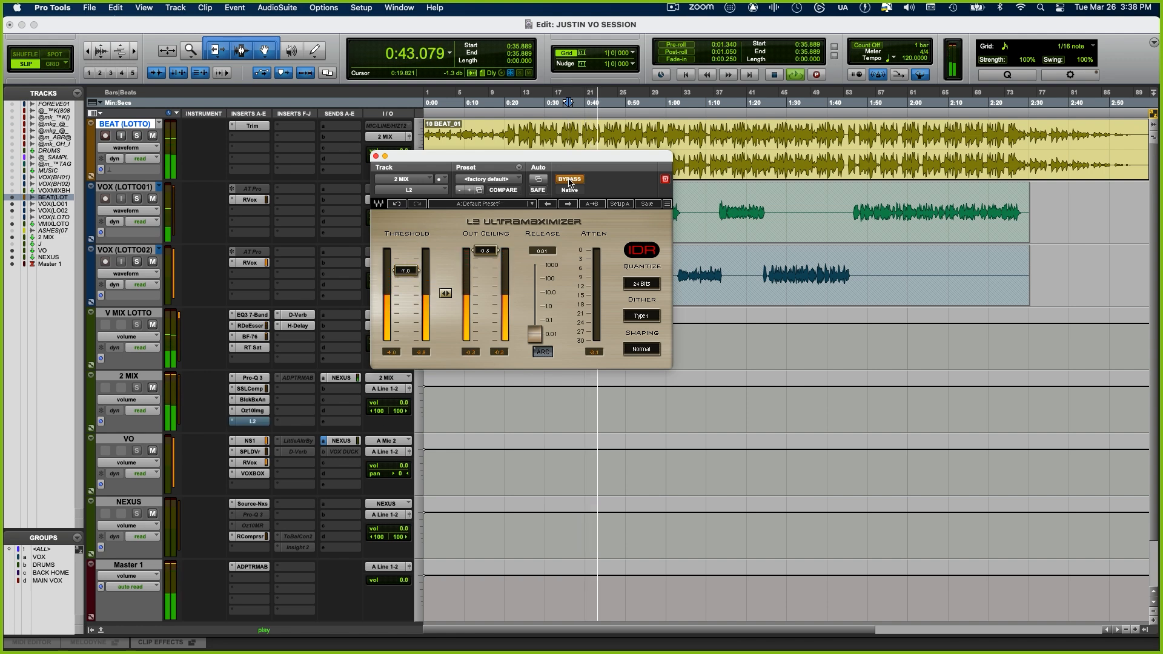
pyautogui.click(569, 180)
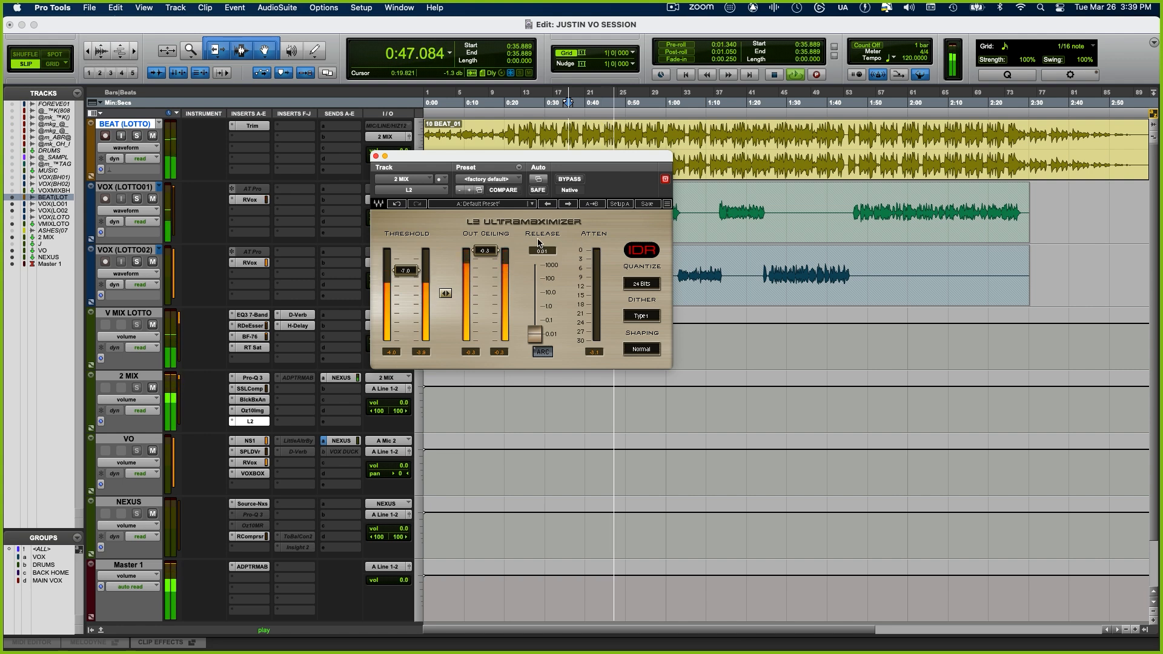
pyautogui.press('space')
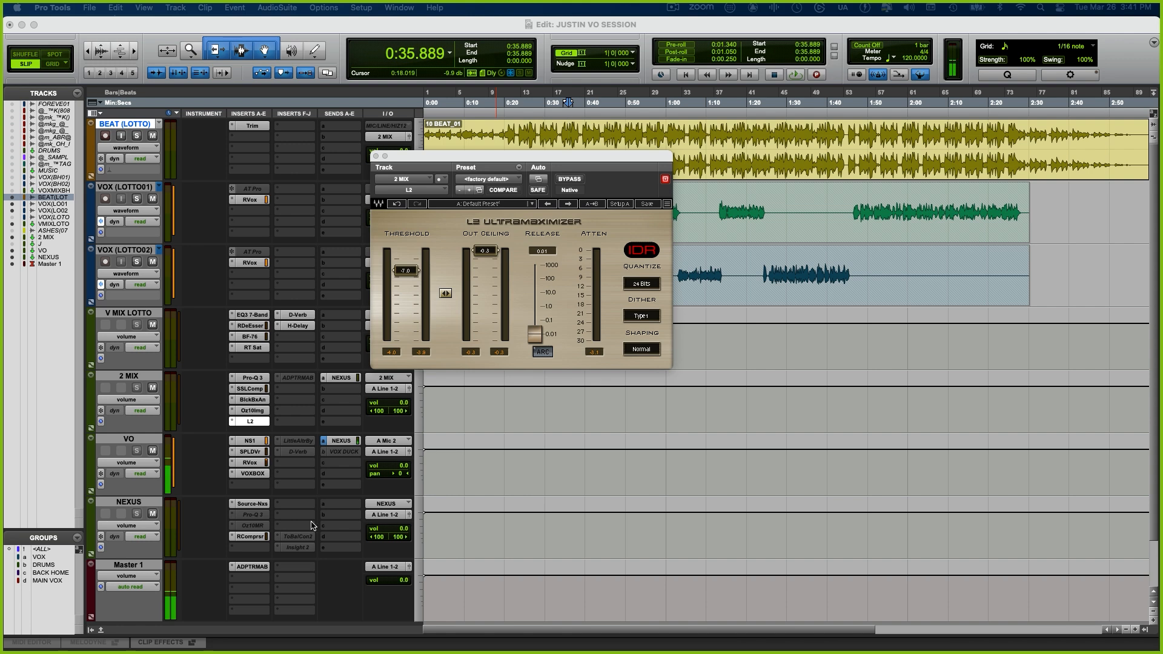
# - Insert the WLM Meter on Master 1 below the disabled ADPTRMAB and set its loudness target to -10.0
pyautogui.click(245, 576)
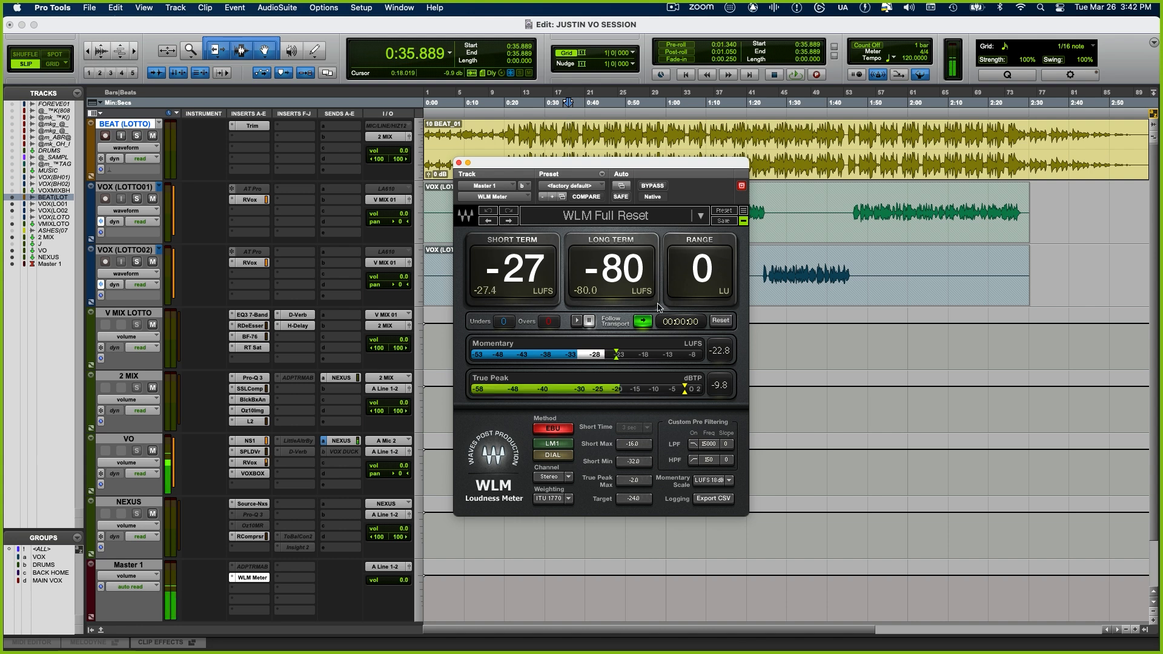
pyautogui.moveTo(644, 499); pyautogui.dragTo(643, 460)
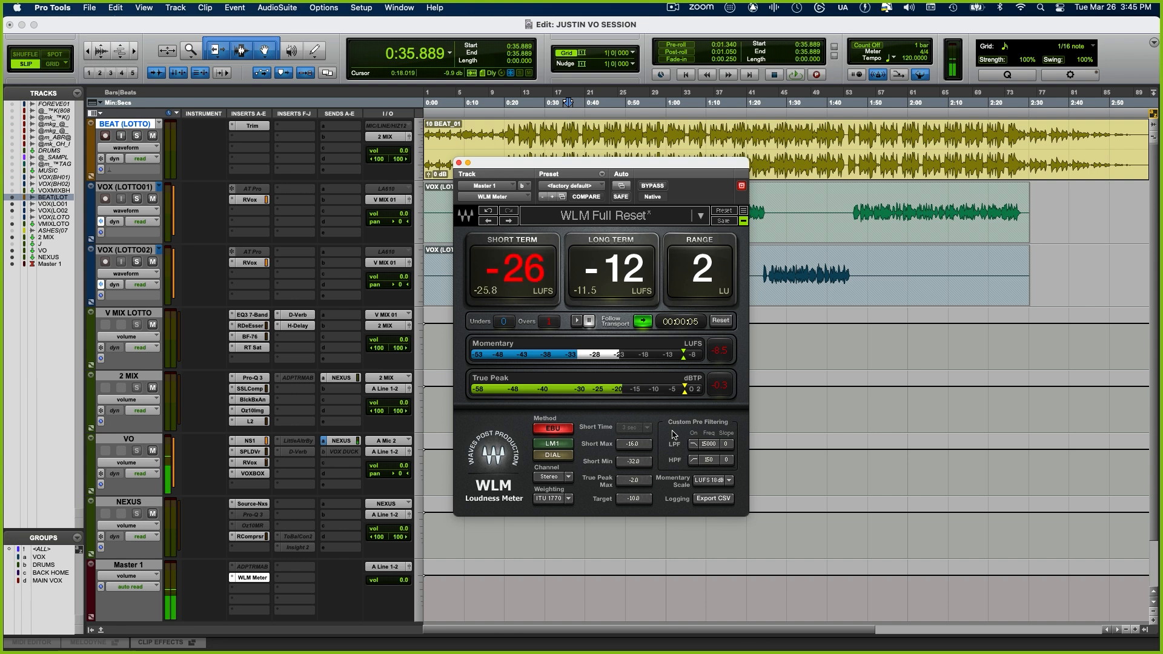
# - Measure the mix's loudness with the WLM Meter during playback, resetting the readings several times, and stop playback
pyautogui.press('space')
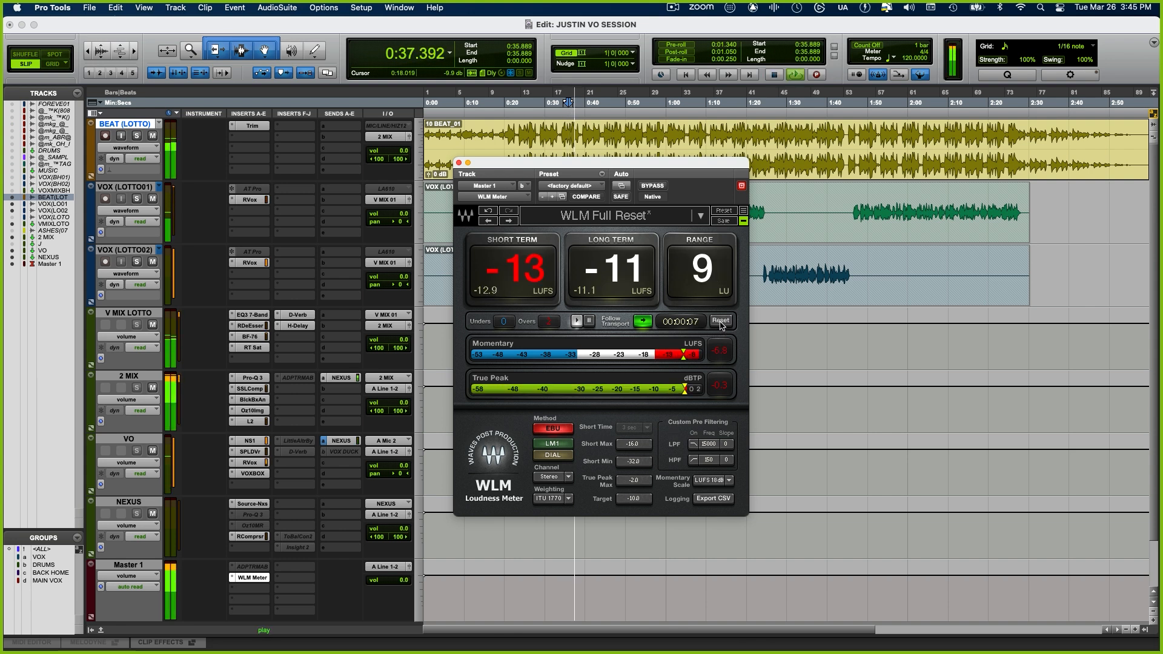
pyautogui.click(720, 322)
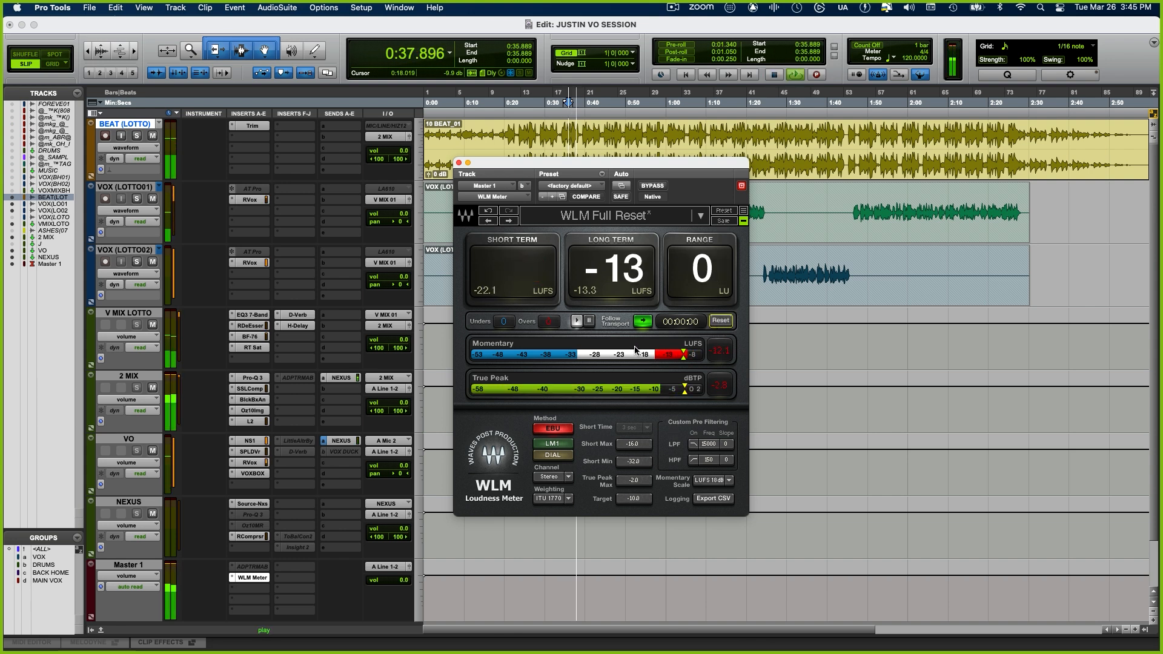
pyautogui.click(721, 321)
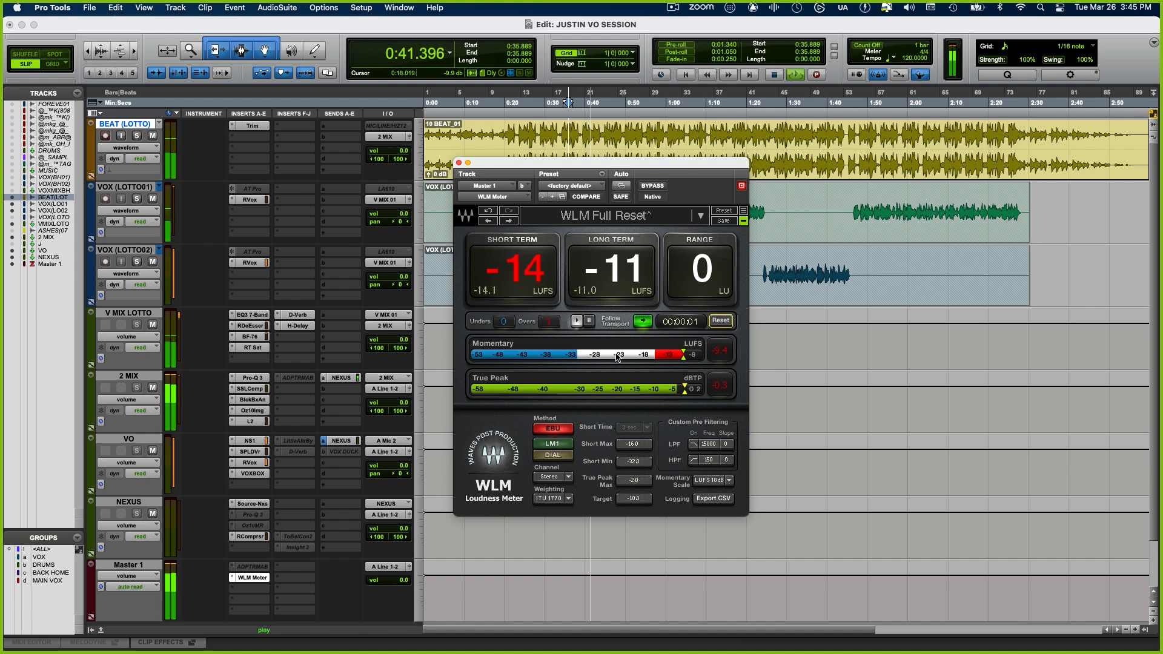
pyautogui.click(713, 321)
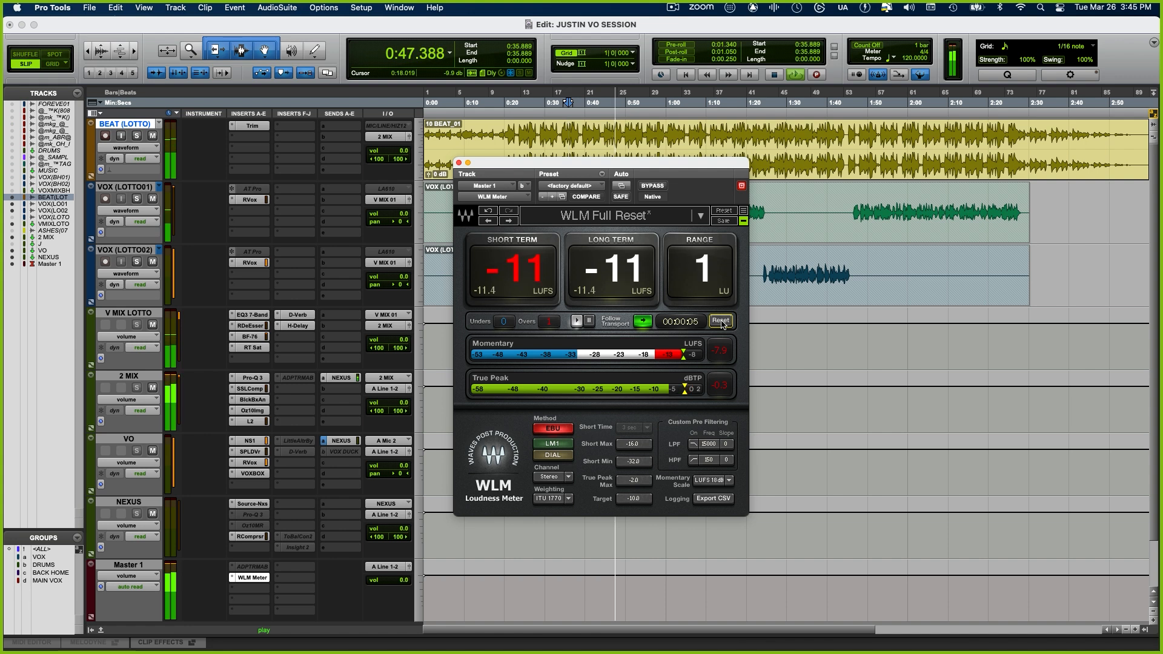
pyautogui.click(720, 321)
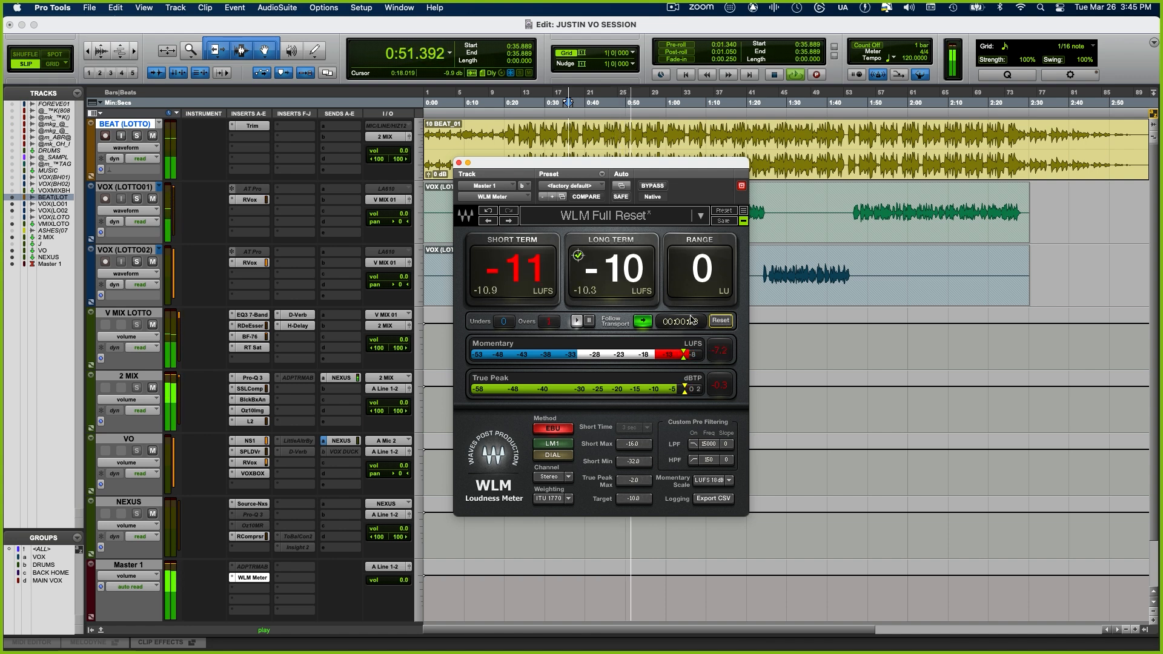
pyautogui.press('space')
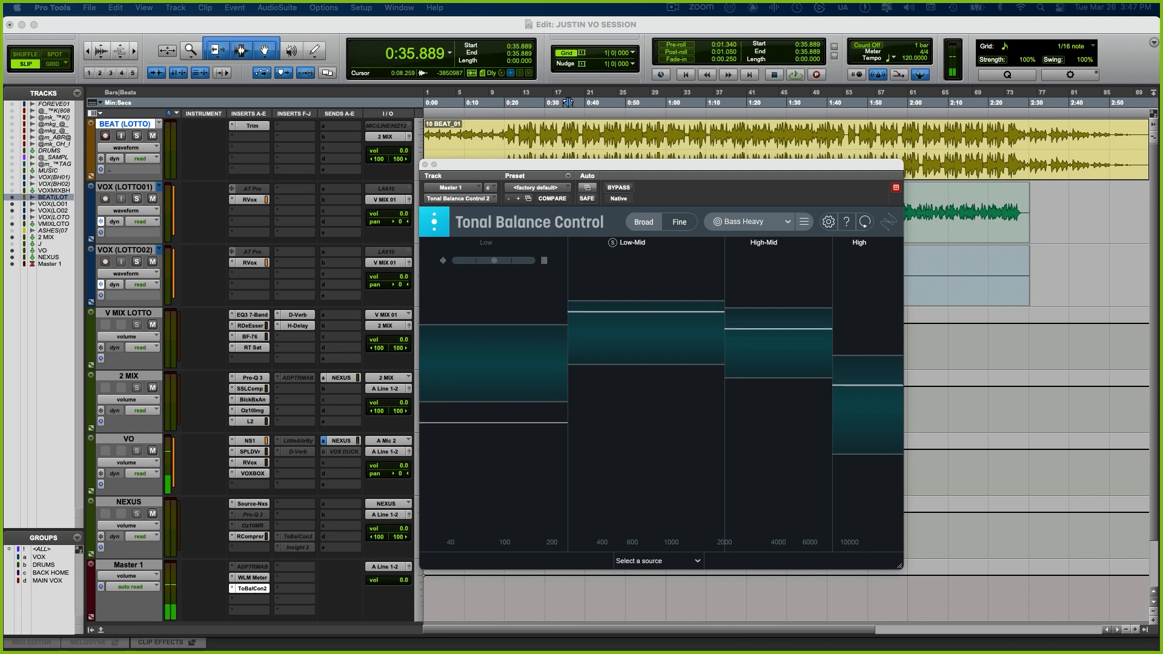
# - Set the Tonal Balance Control target on Master 1 to Pop and play the mix against it
pyautogui.click(751, 222)
pyautogui.click(750, 377)
pyautogui.press('space')
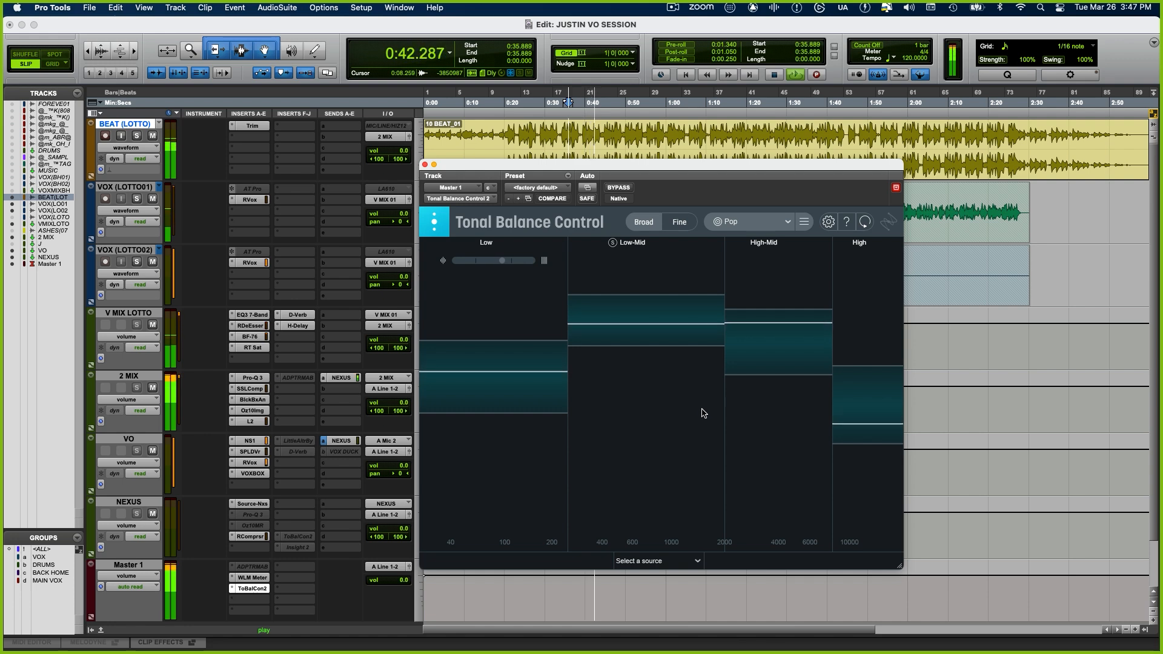
# - Stop playback and set up the L2 limiter's dithering on 2 MIX with Quantize at 16 Bits
pyautogui.press('space')
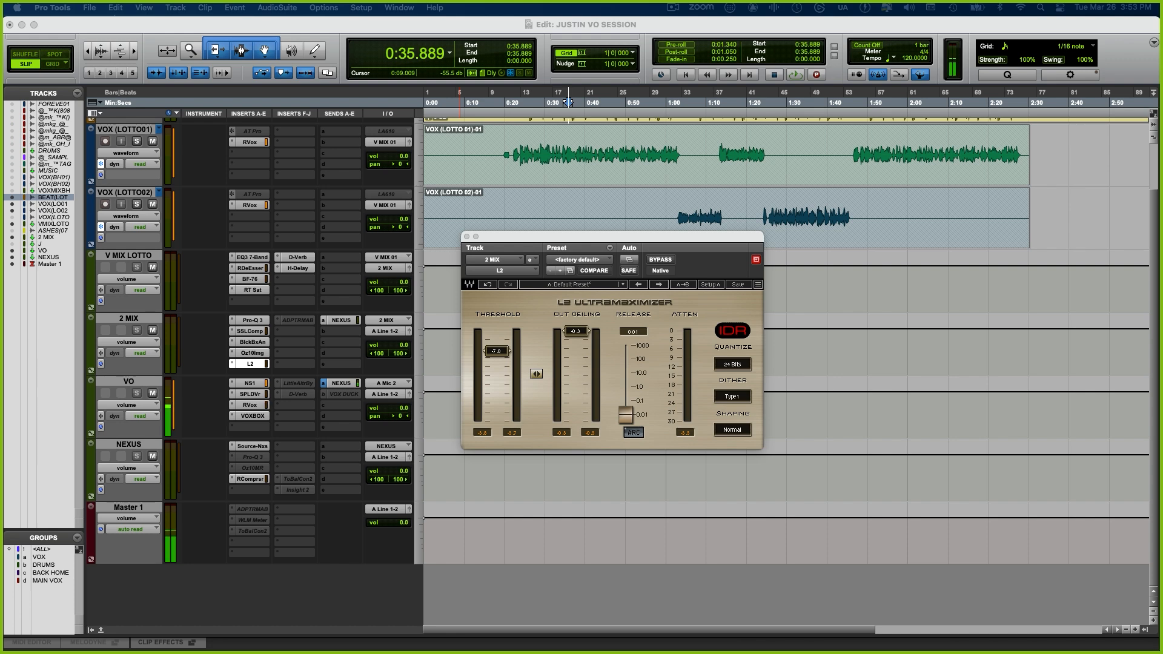
pyautogui.click(738, 369)
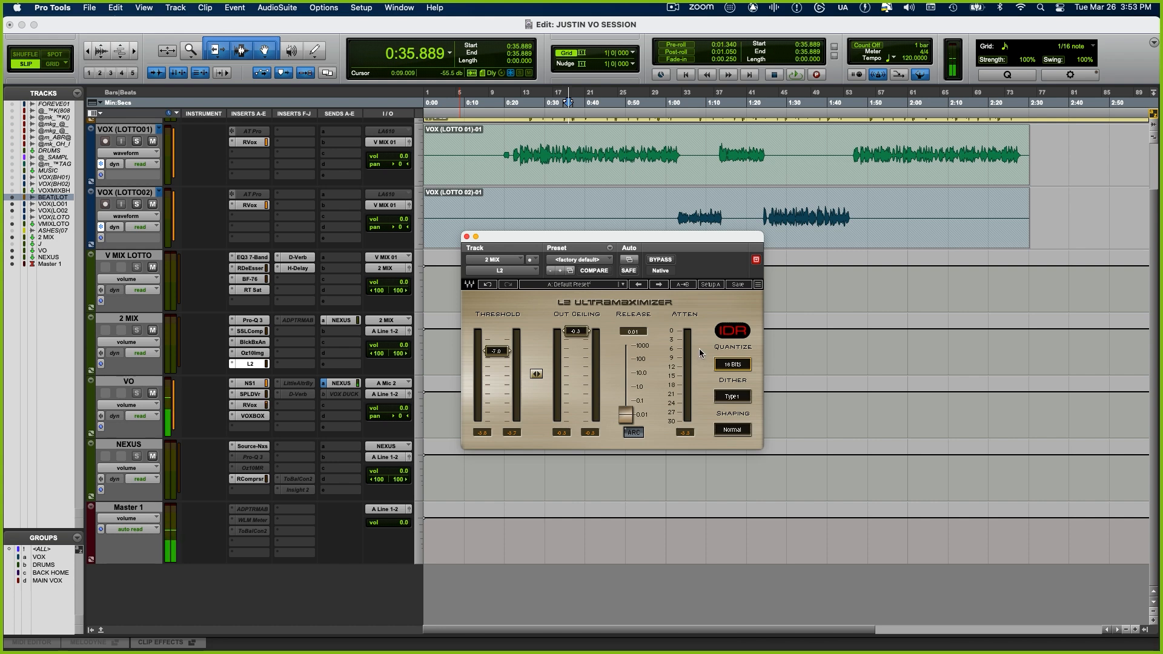
pyautogui.click(732, 430)
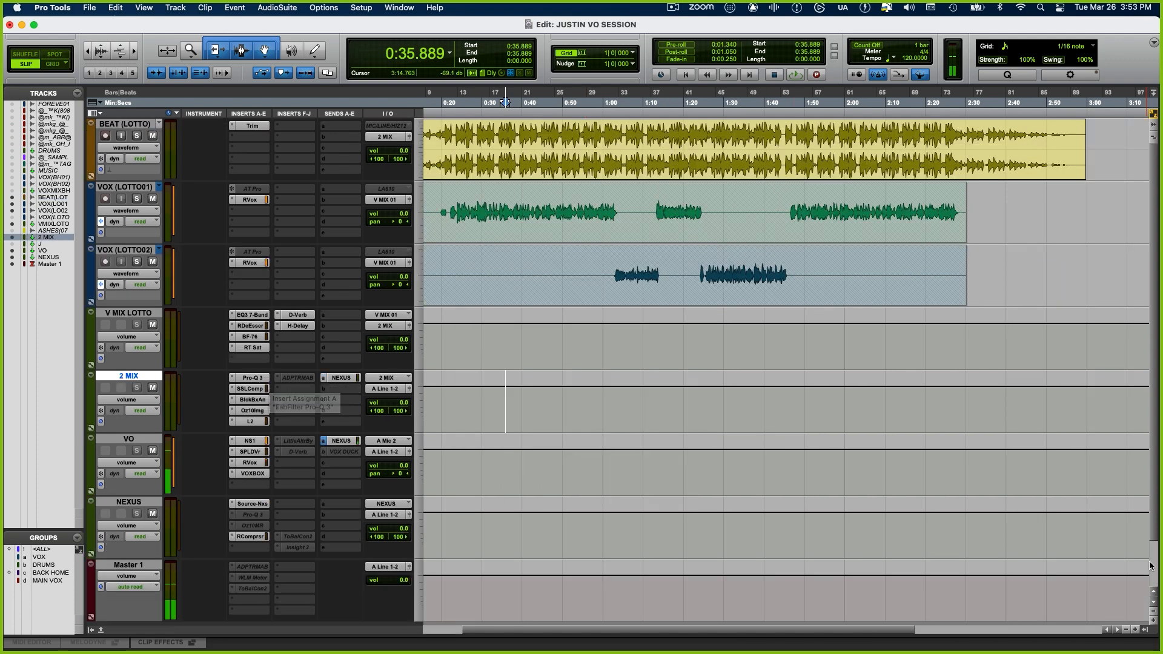
# - Fade Master 1's volume down to silence just past the end of the beat, and select from the session start to 3:03.201
pyautogui.click(1083, 578)
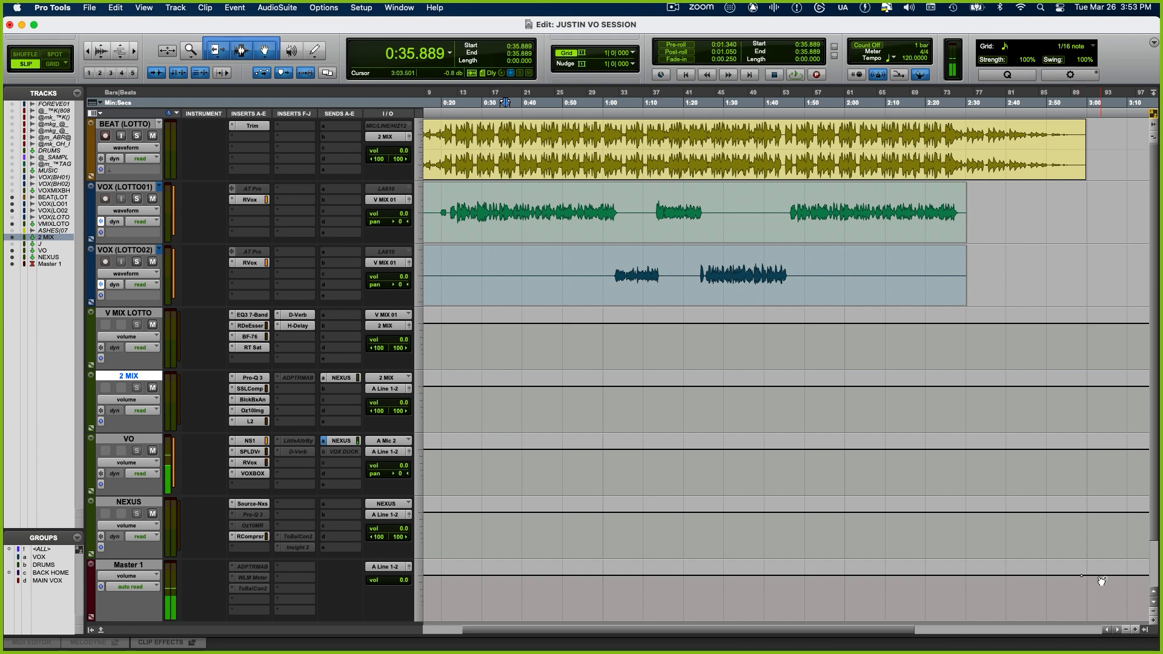
pyautogui.moveTo(1101, 581); pyautogui.dragTo(1097, 619)
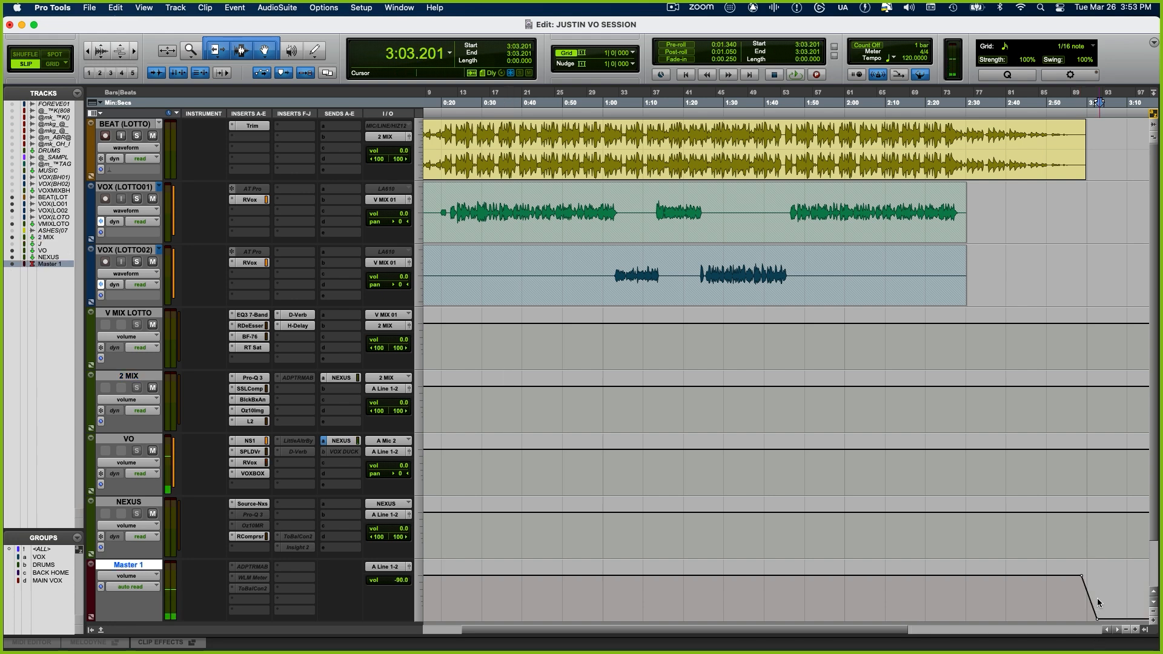
pyautogui.press('Return')
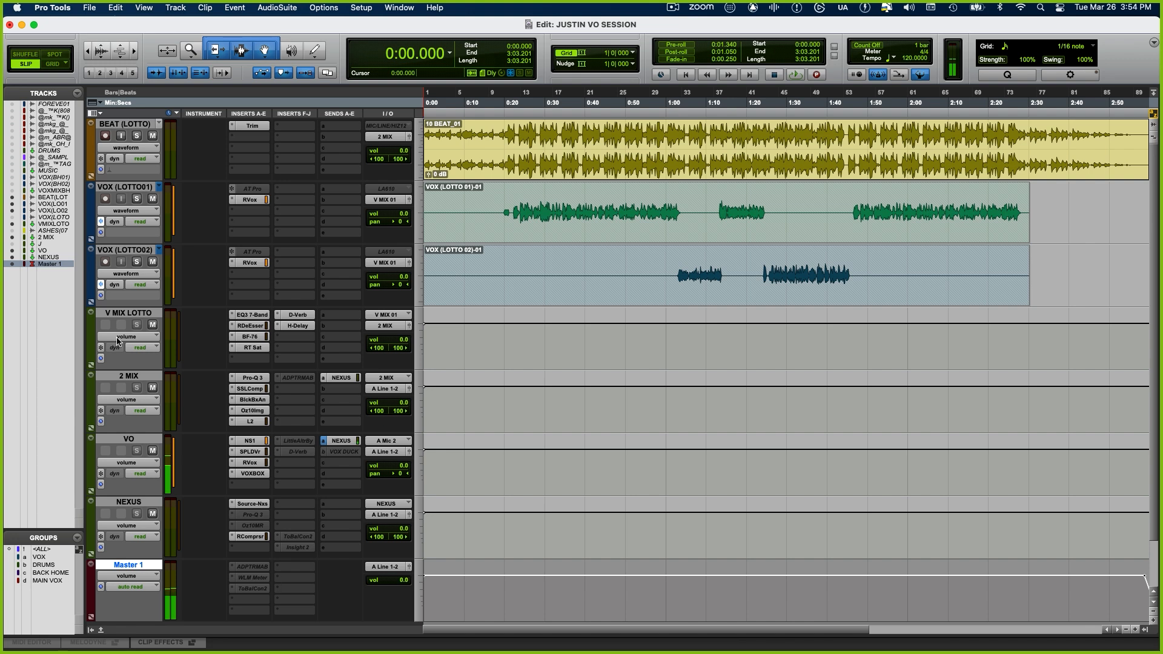
# - Open the mix bounce settings, name the file LOTTERY (MIX 01), and set an interleaved format with 16 Bit depth
pyautogui.press('alt+super+b')
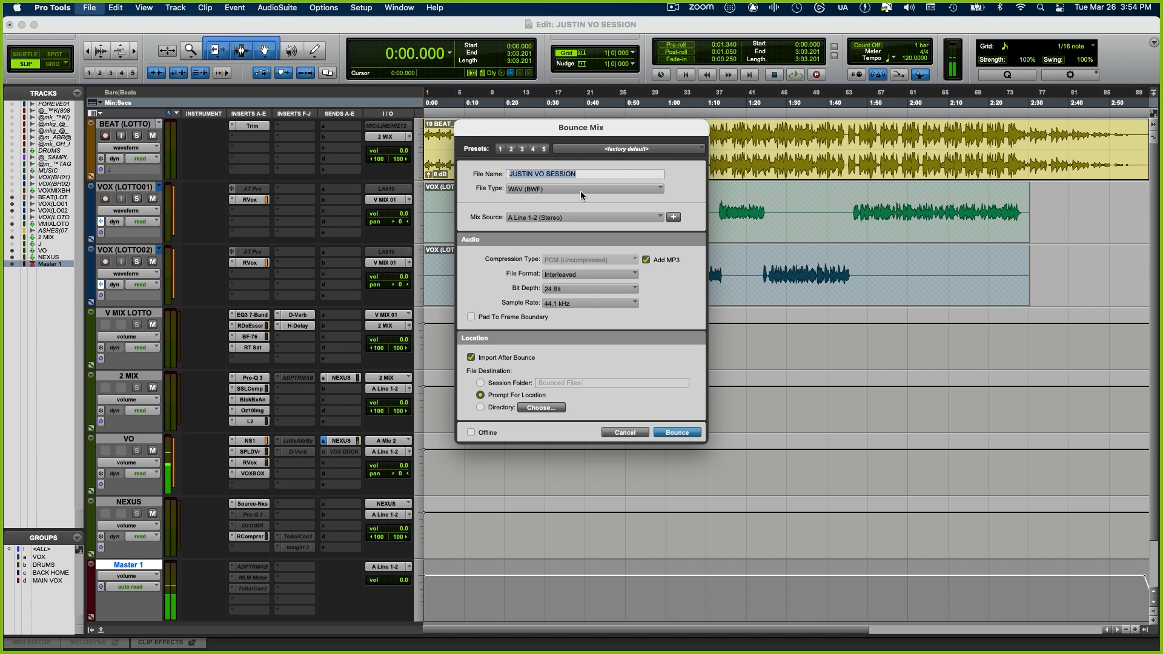
pyautogui.write('LOTTERY (MIX 01)')
pyautogui.click(562, 288)
pyautogui.click(576, 275)
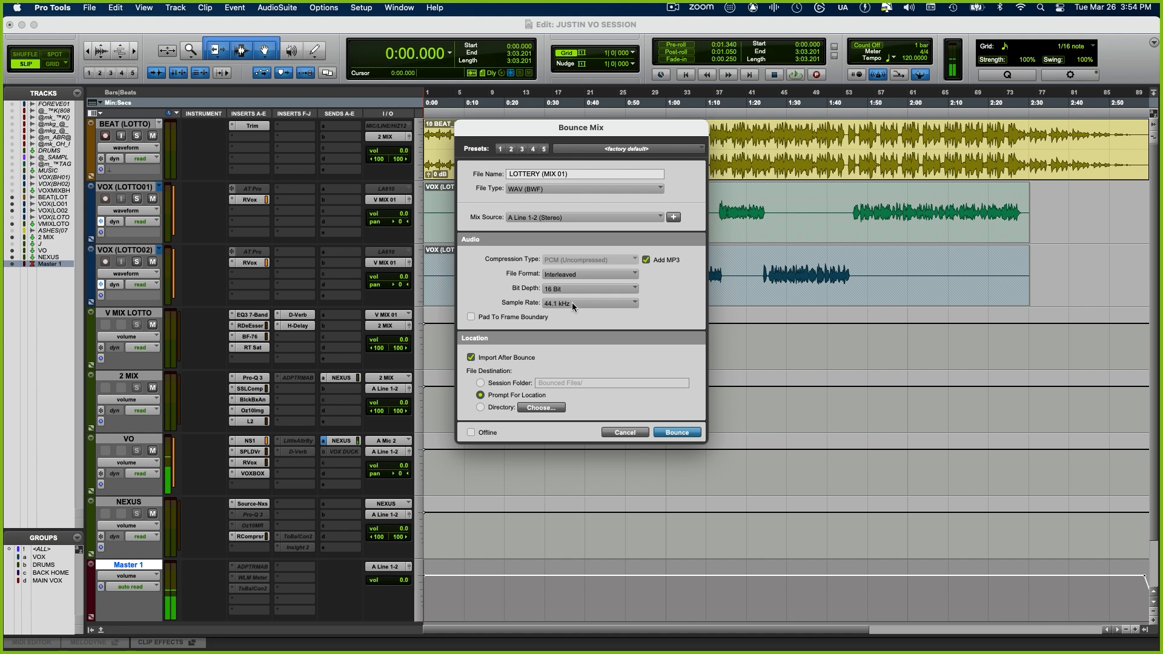
# - Turn off Import After Bounce, choose the session folder as the bounce destination, and cancel the bounce
pyautogui.click(471, 357)
pyautogui.click(480, 383)
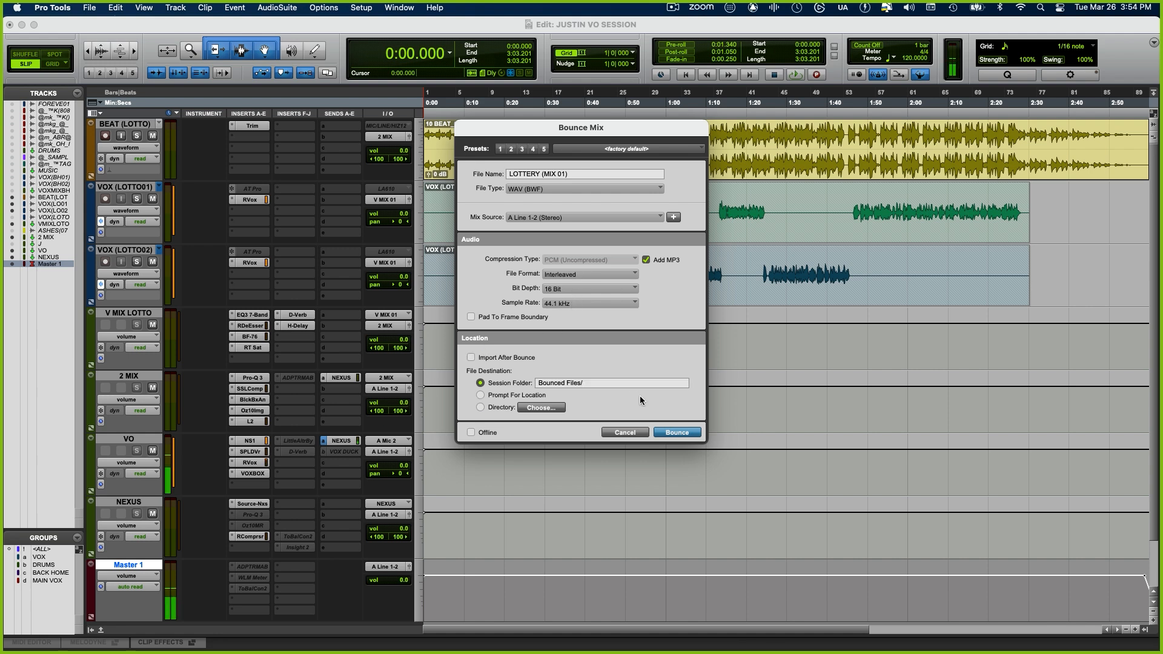
pyautogui.click(675, 431)
pyautogui.click(629, 430)
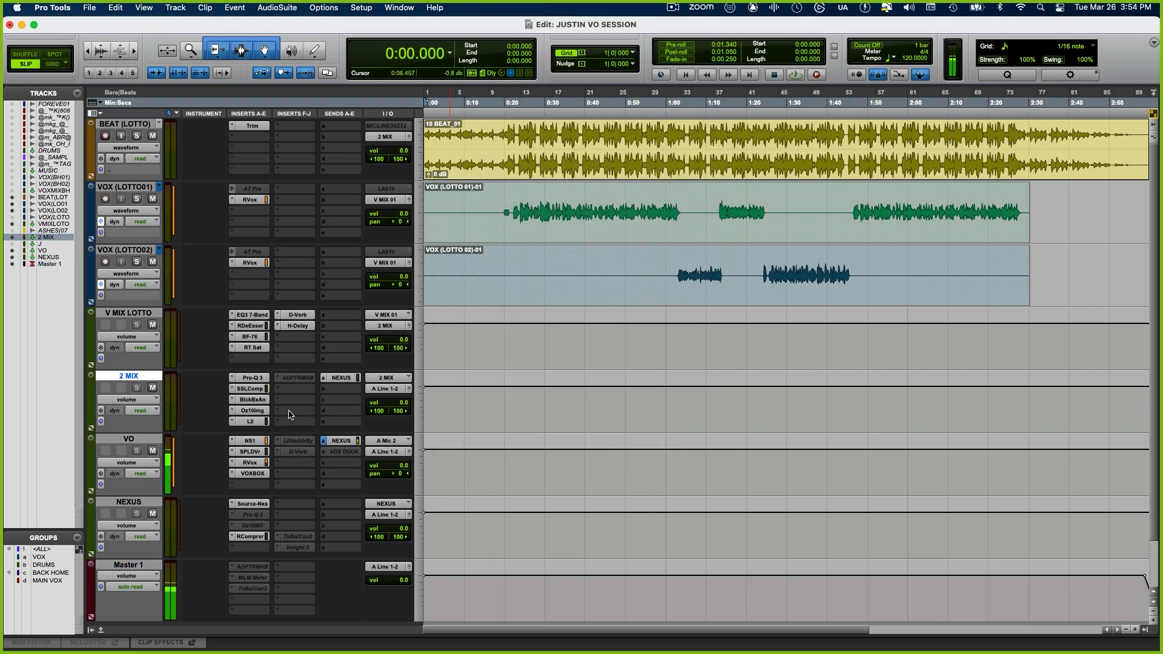
# - Play from 0:36.490, compare 2 MIX with its whole insert chain bypassed and active, bypass only the L2, and stop
pyautogui.click(571, 205)
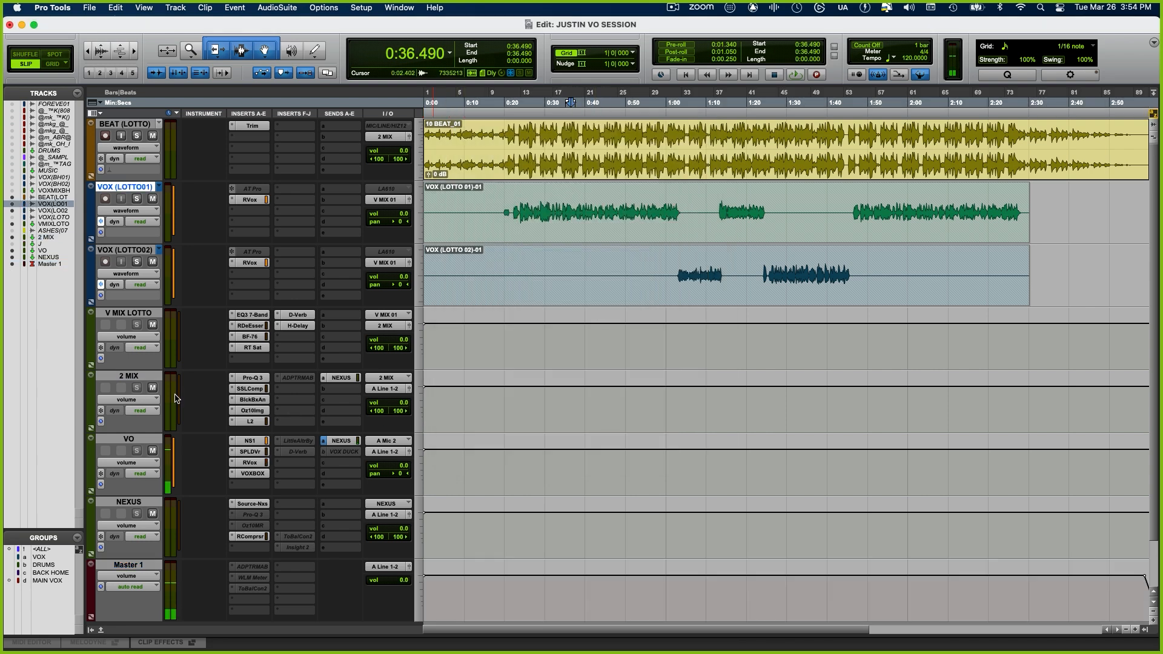
pyautogui.press('space')
pyautogui.click(139, 377)
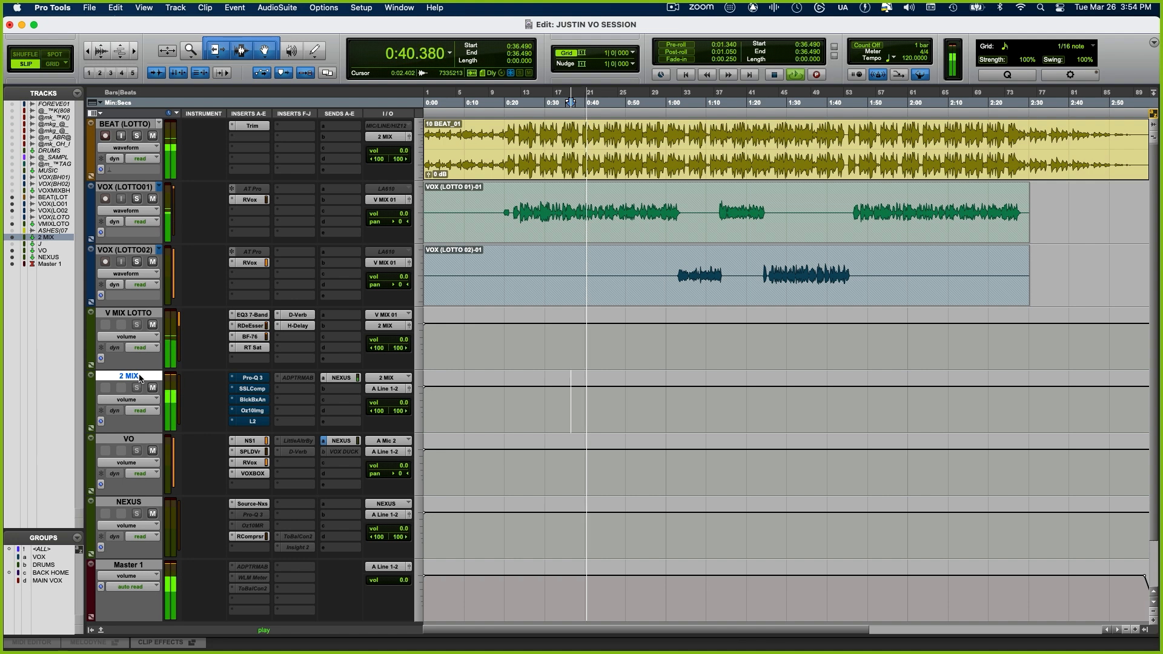
pyautogui.hotkey('shift', 'a')
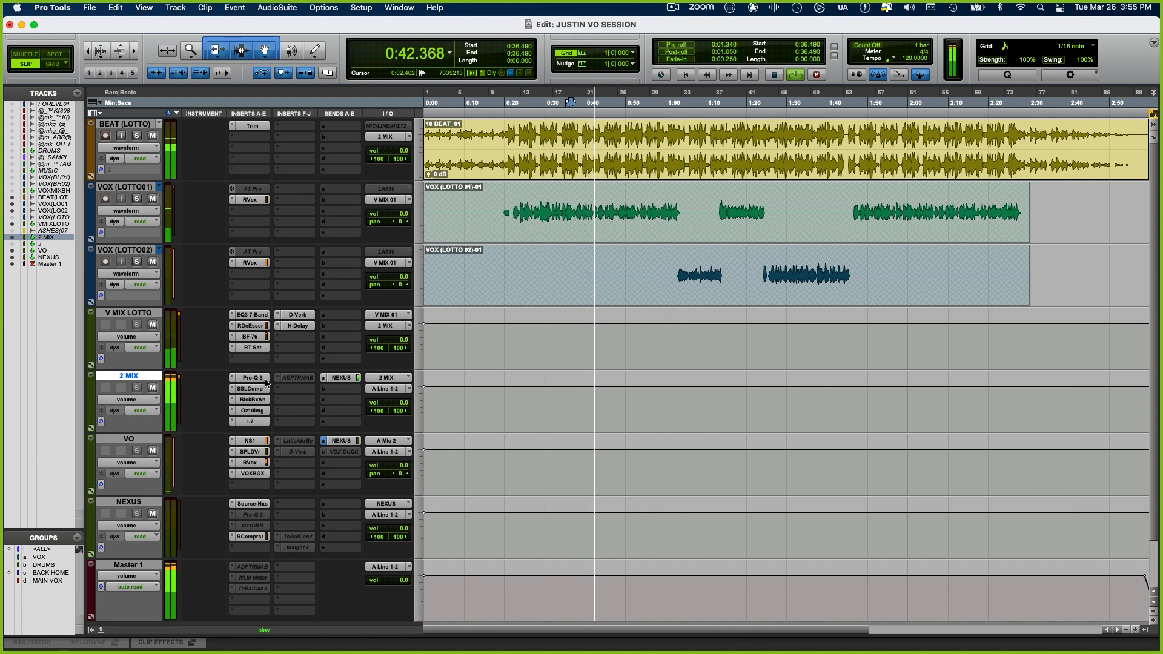
pyautogui.keyDown('super'); pyautogui.click(251, 420); pyautogui.keyUp('super')
pyautogui.press('space')
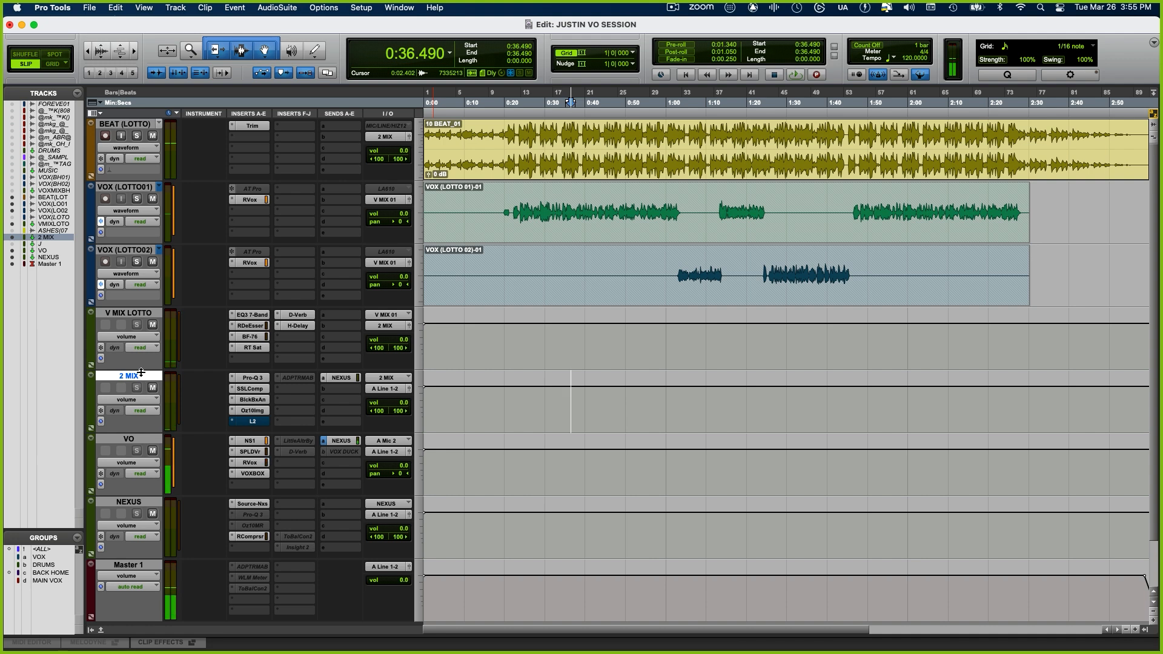
# - Deactivate the L2 on 2 MIX, play the mix while comparing the remaining insert chain bypassed and active, and stop playback
pyautogui.keyDown('ctrl'); pyautogui.keyDown('super'); pyautogui.click(251, 421); pyautogui.keyUp('super'); pyautogui.keyUp('ctrl')
pyautogui.press('space')
pyautogui.hotkey('shift', 'a')
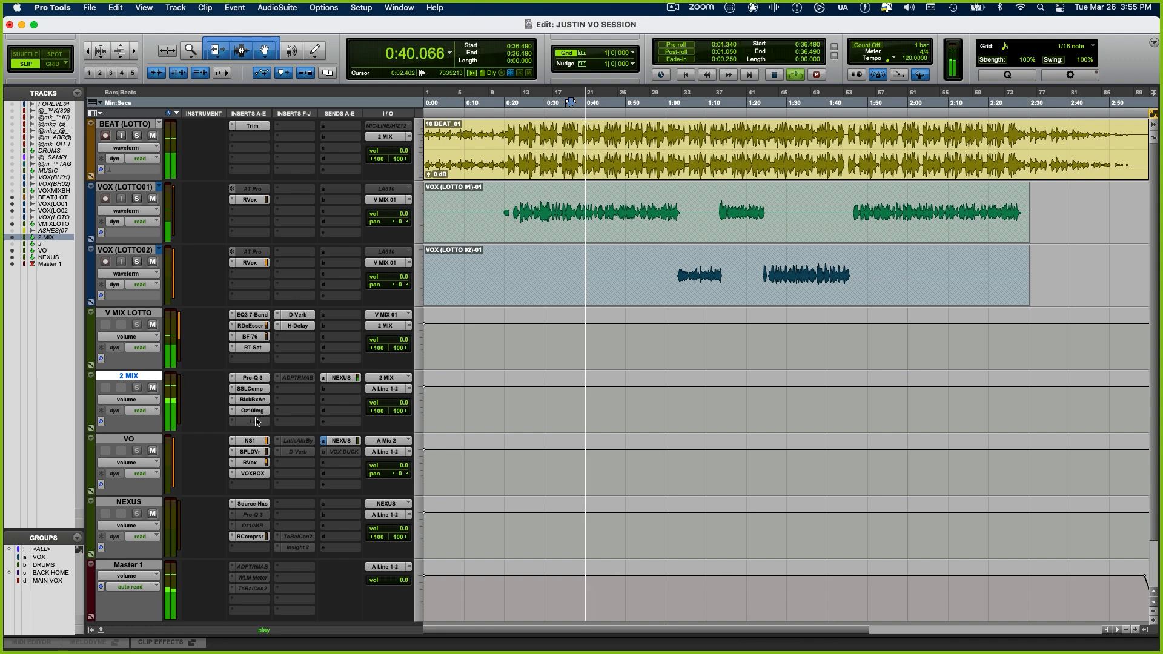
pyautogui.press('space')
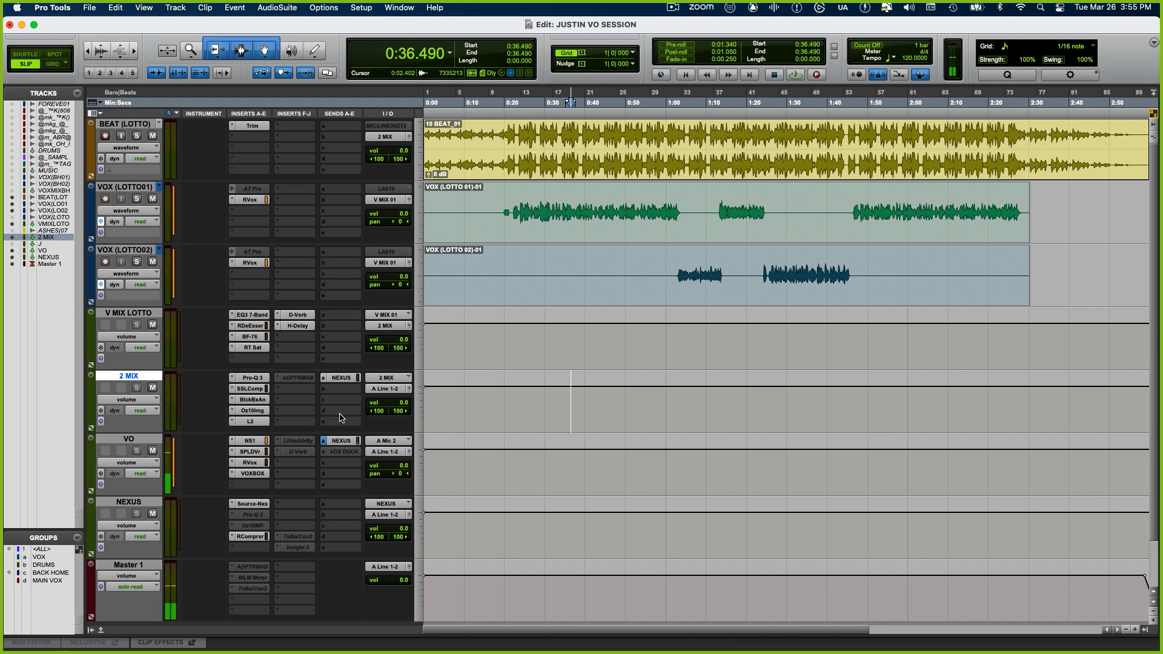
# - Move the L2 on 2 MIX to the last insert slot and insert Gullfoss below the disabled ADPTRMAB
pyautogui.moveTo(249, 421); pyautogui.dragTo(295, 421)
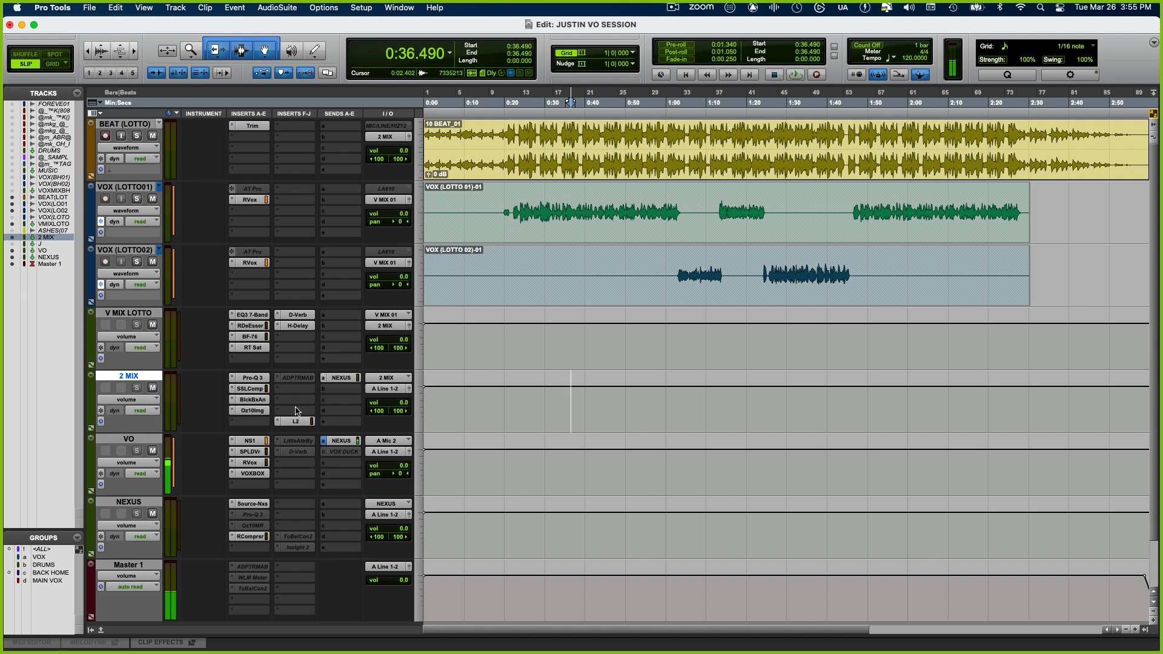
pyautogui.click(301, 388)
pyautogui.click(320, 368)
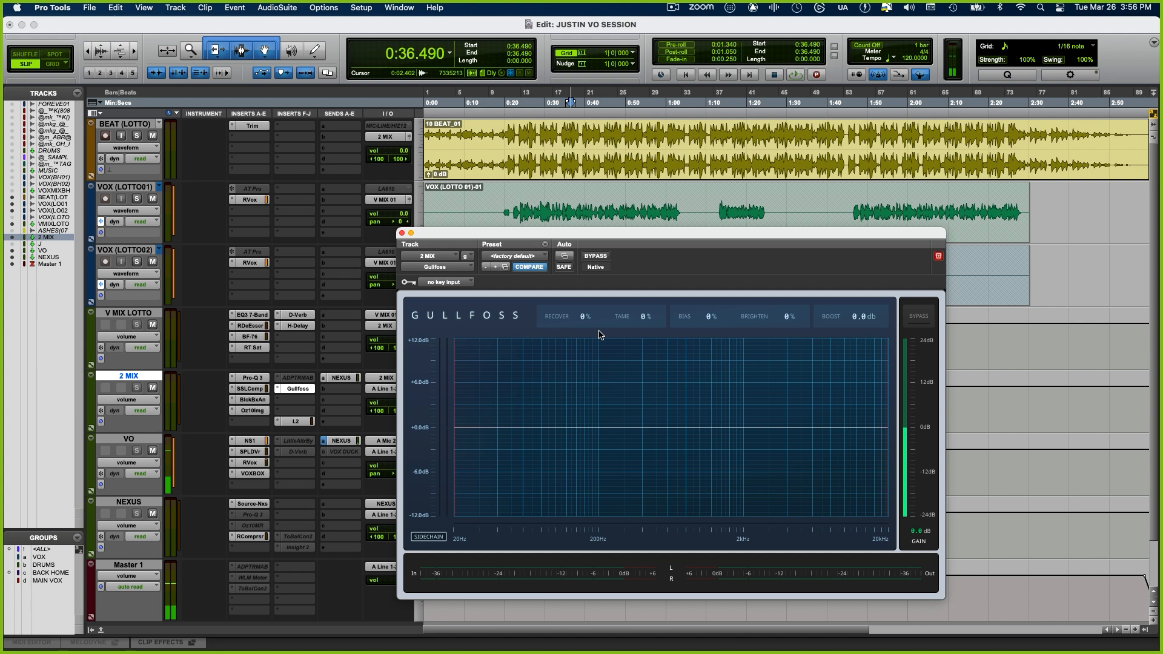
# - Set Gullfoss's Recover and Tame to 10% during playback, compare it bypassed and active, and close its window
pyautogui.press('space')
pyautogui.moveTo(564, 315); pyautogui.dragTo(623, 302)
pyautogui.click(595, 256)
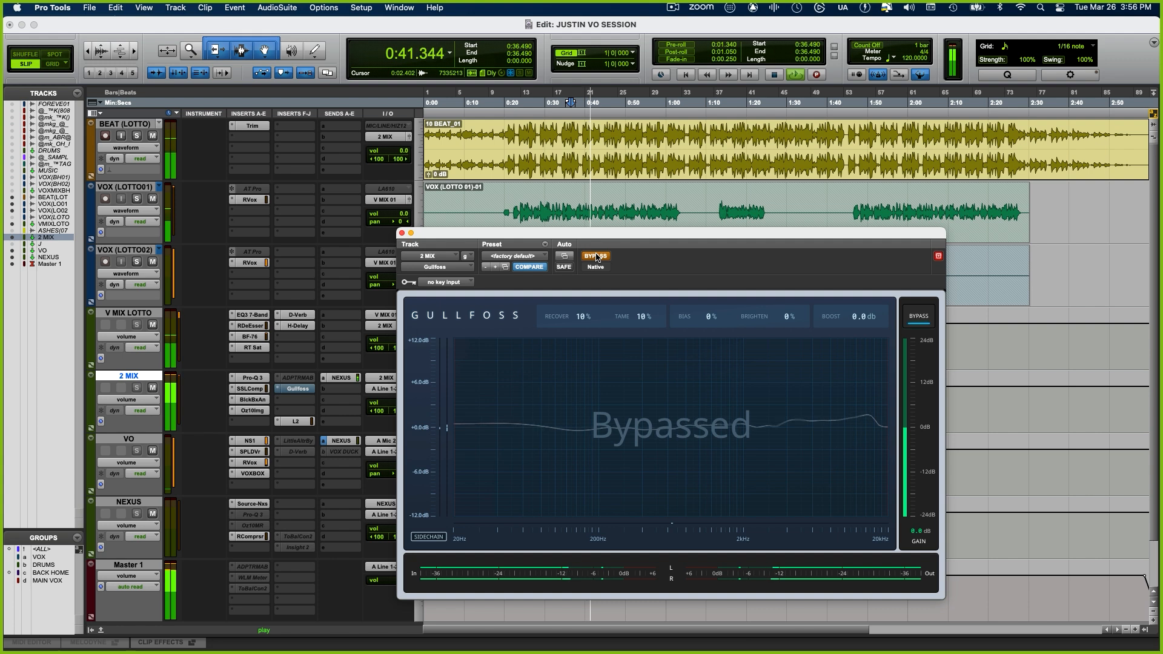
pyautogui.click(595, 256)
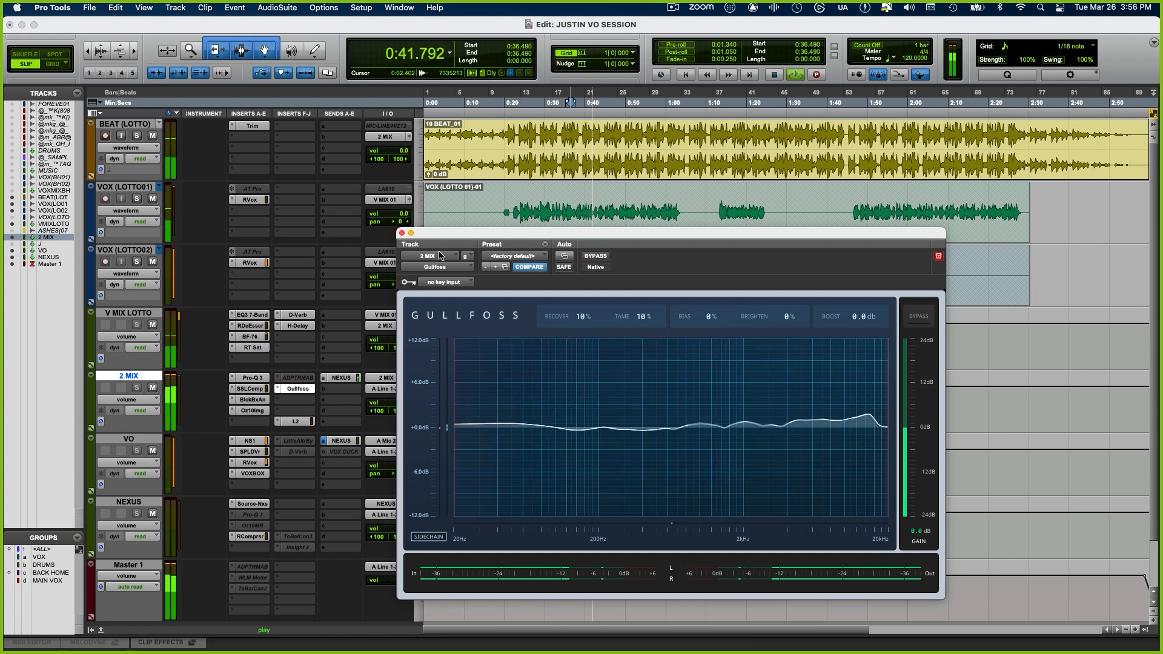
pyautogui.click(402, 234)
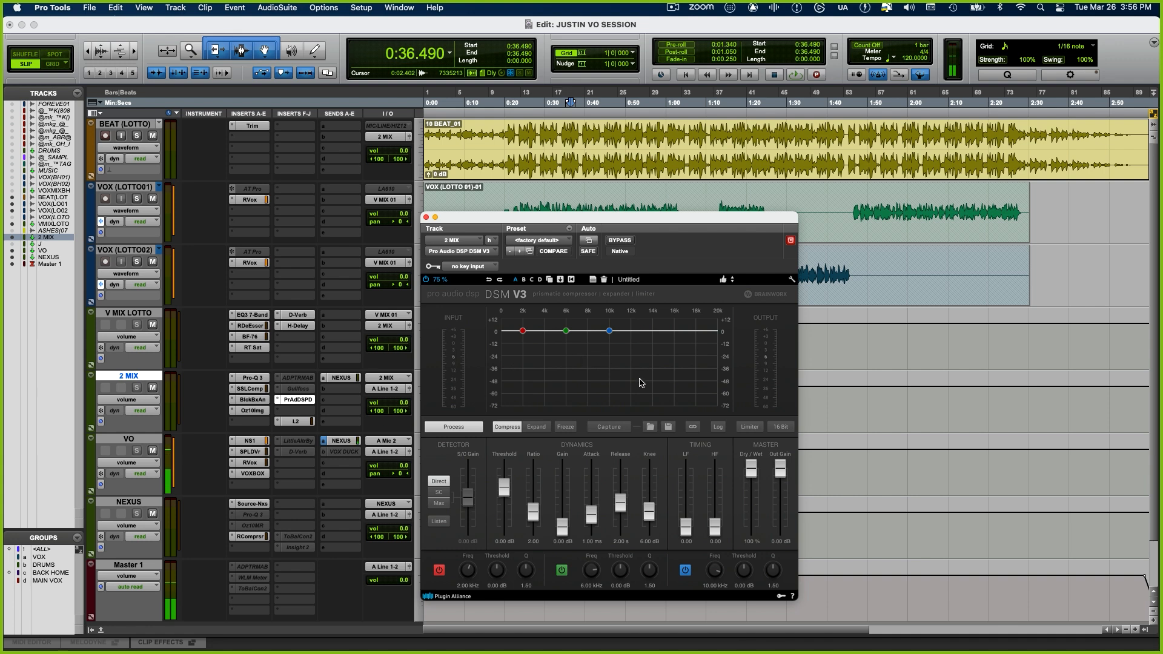
# - Capture the mix's spectrum in the DSM V3 during playback and deactivate the plug-in on 2 MIX
pyautogui.press('space')
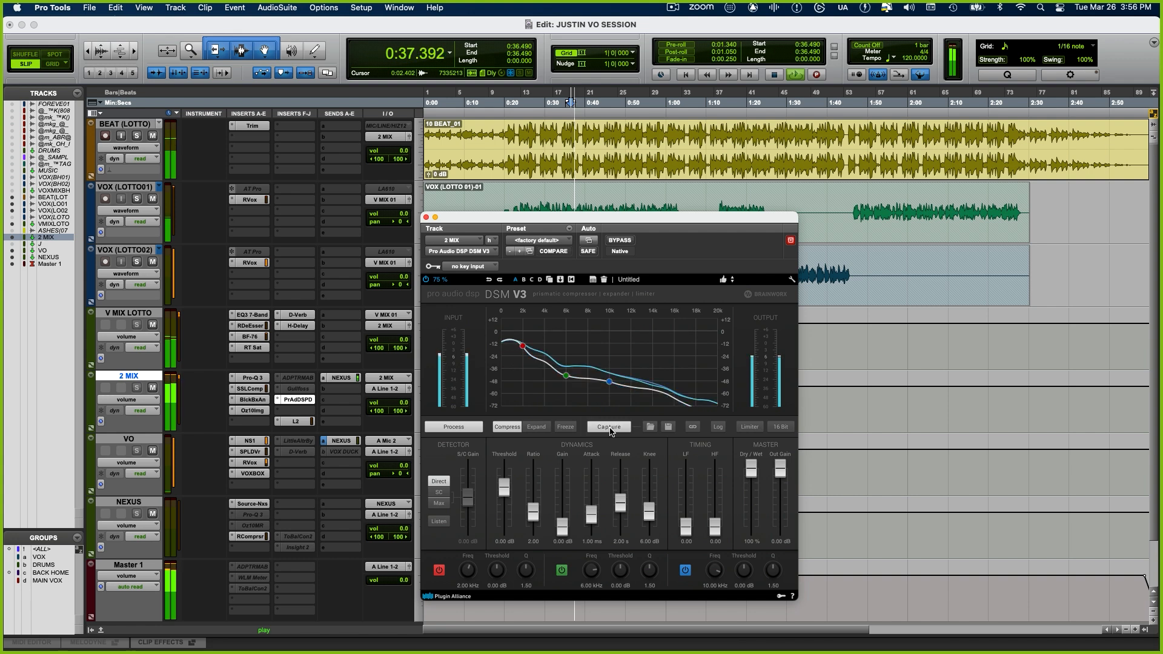
pyautogui.keyDown('ctrl'); pyautogui.keyDown('super'); pyautogui.click(309, 402); pyautogui.keyUp('super'); pyautogui.keyUp('ctrl')
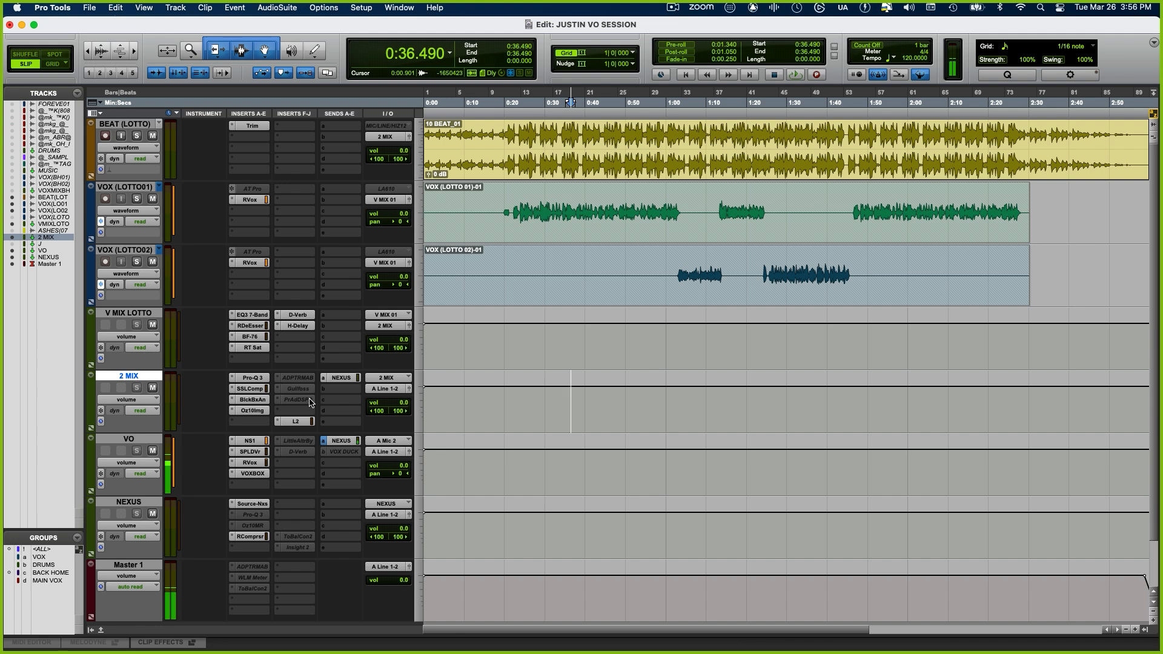
# - Open ADPTR MetricAB on Master 1, move its window aside, place the playback position at 0:31.234, and match the reference's loudness
pyautogui.click(261, 571)
pyautogui.click(668, 153)
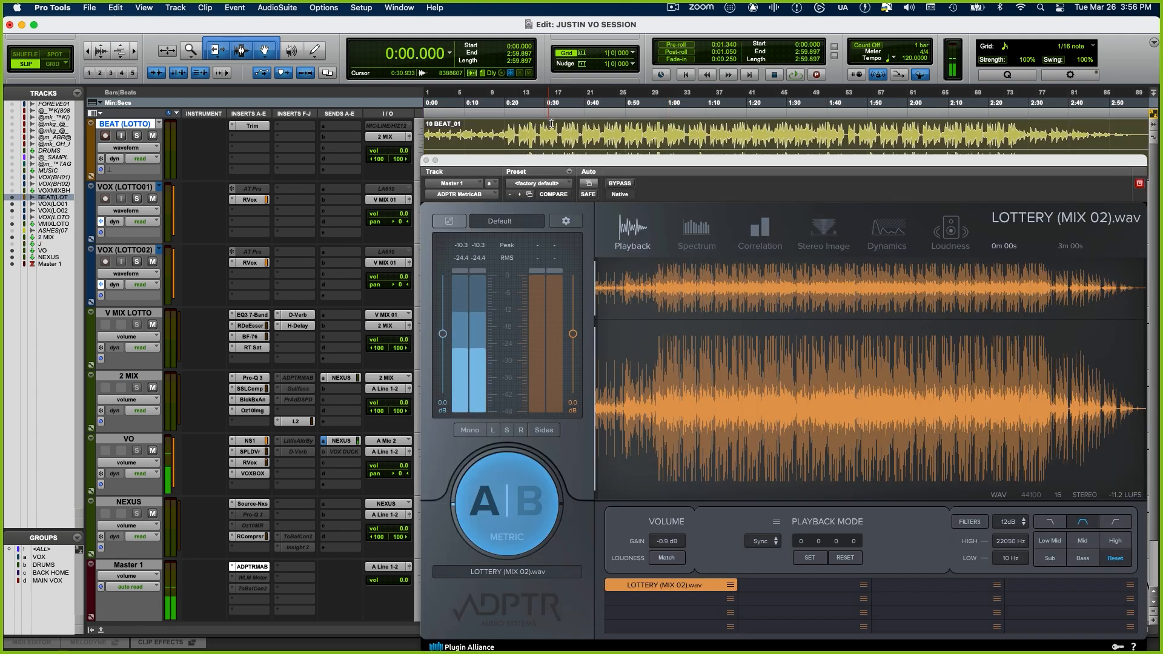
pyautogui.moveTo(580, 161); pyautogui.dragTo(515, 138)
pyautogui.click(550, 126)
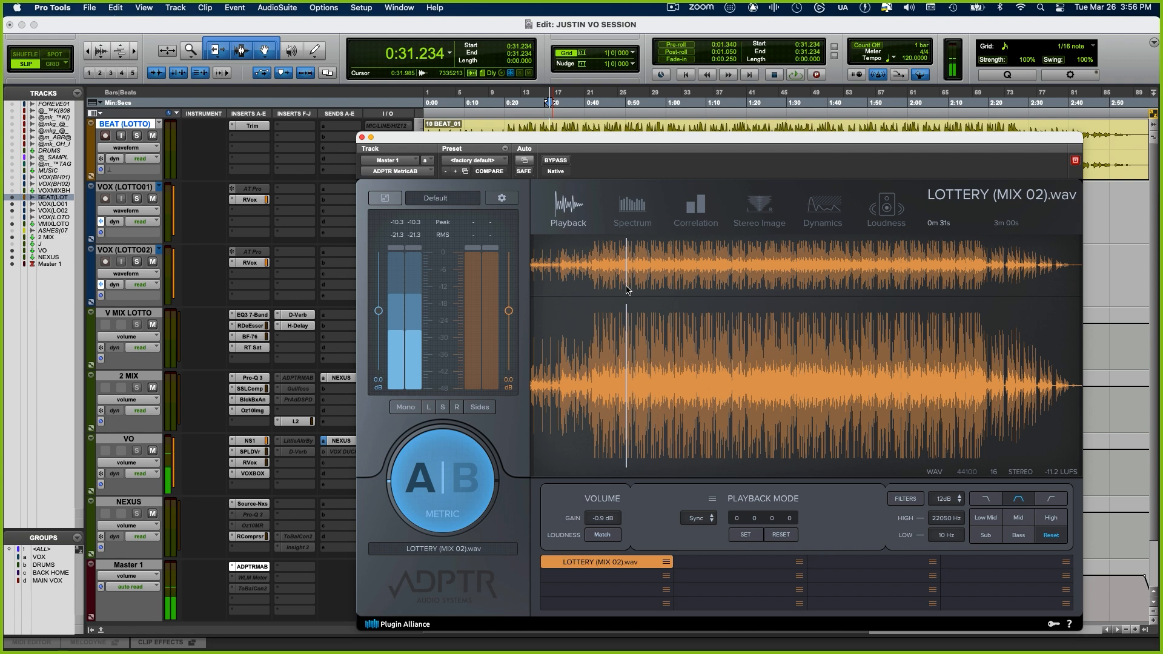
pyautogui.click(599, 536)
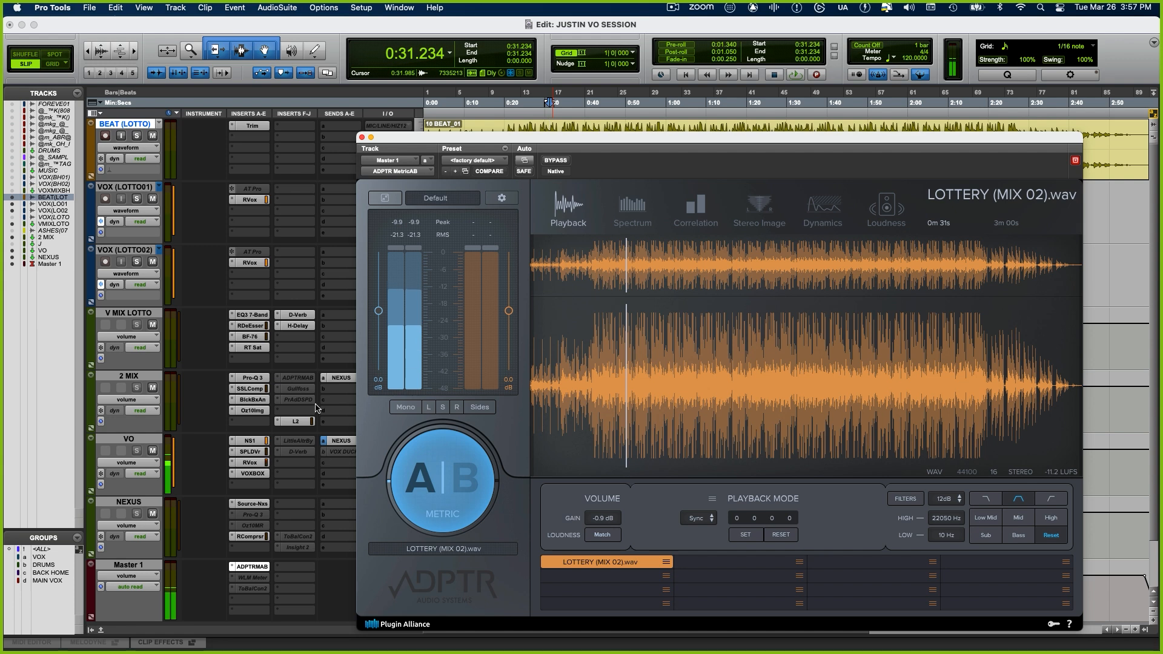
# - Play the song and switch MetricAB on 2 MIX between the mix and the LOTTERY (MIX 02).wav reference, and stop playback
pyautogui.press('space')
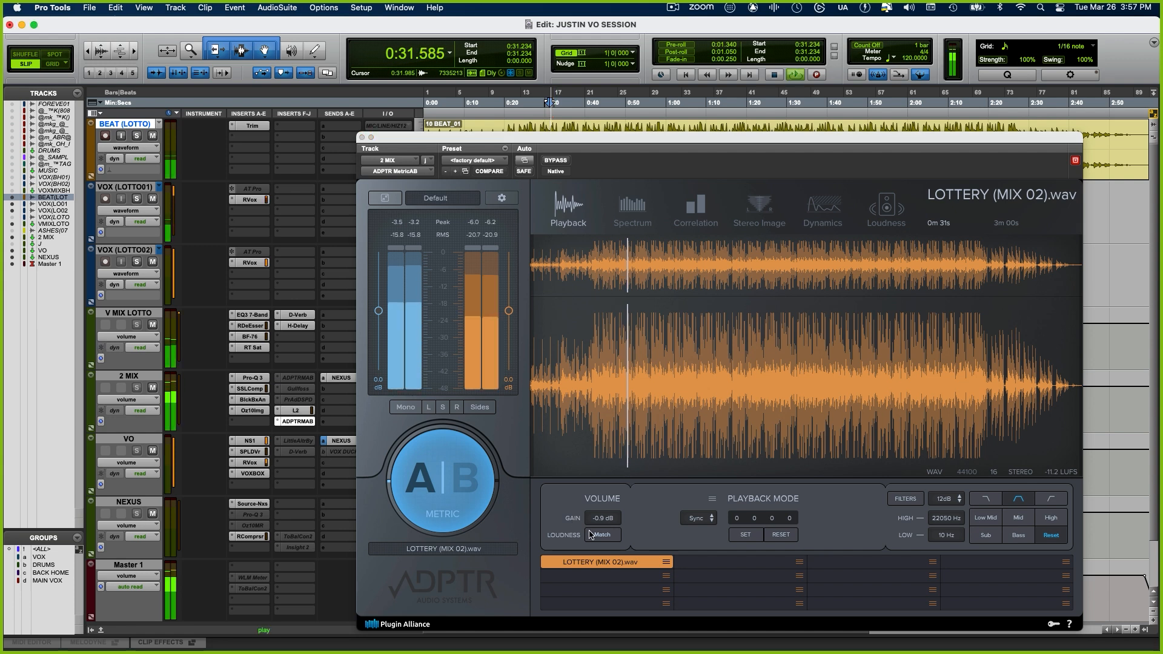
pyautogui.click(434, 485)
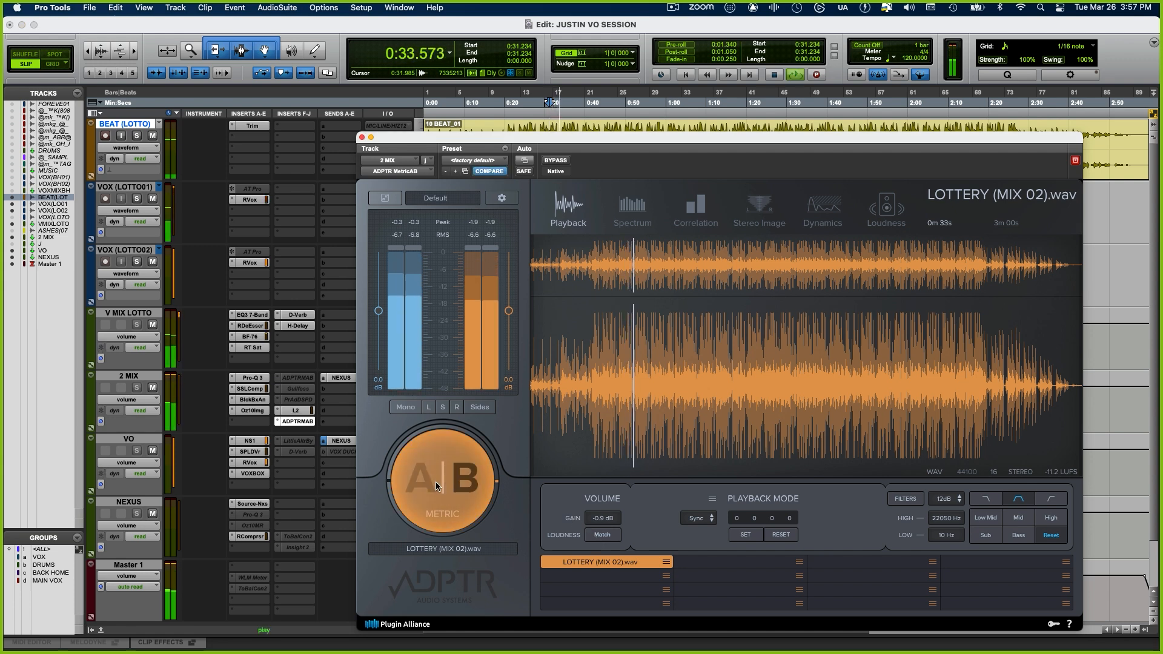
pyautogui.click(435, 481)
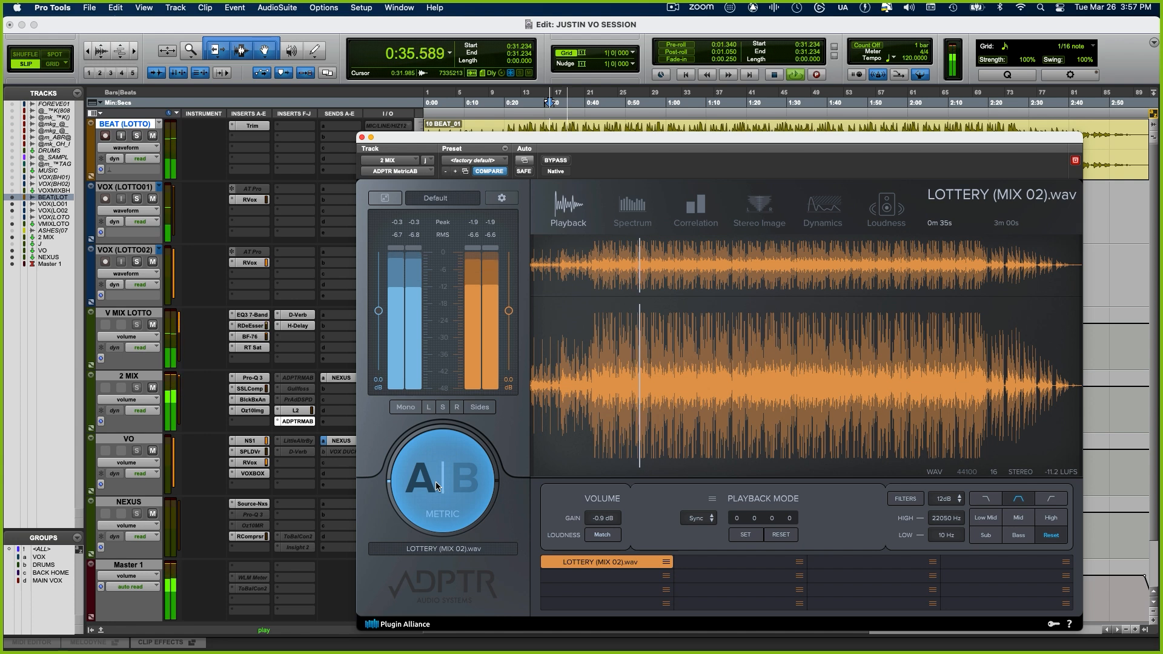
pyautogui.click(435, 482)
pyautogui.click(434, 481)
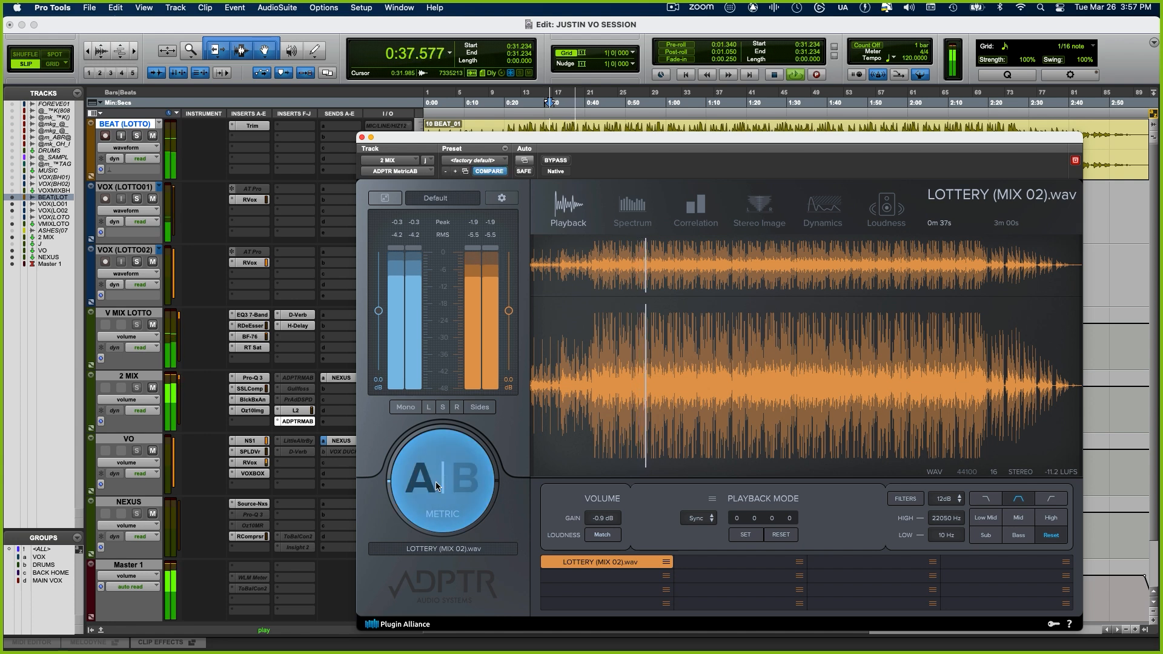
pyautogui.press('space')
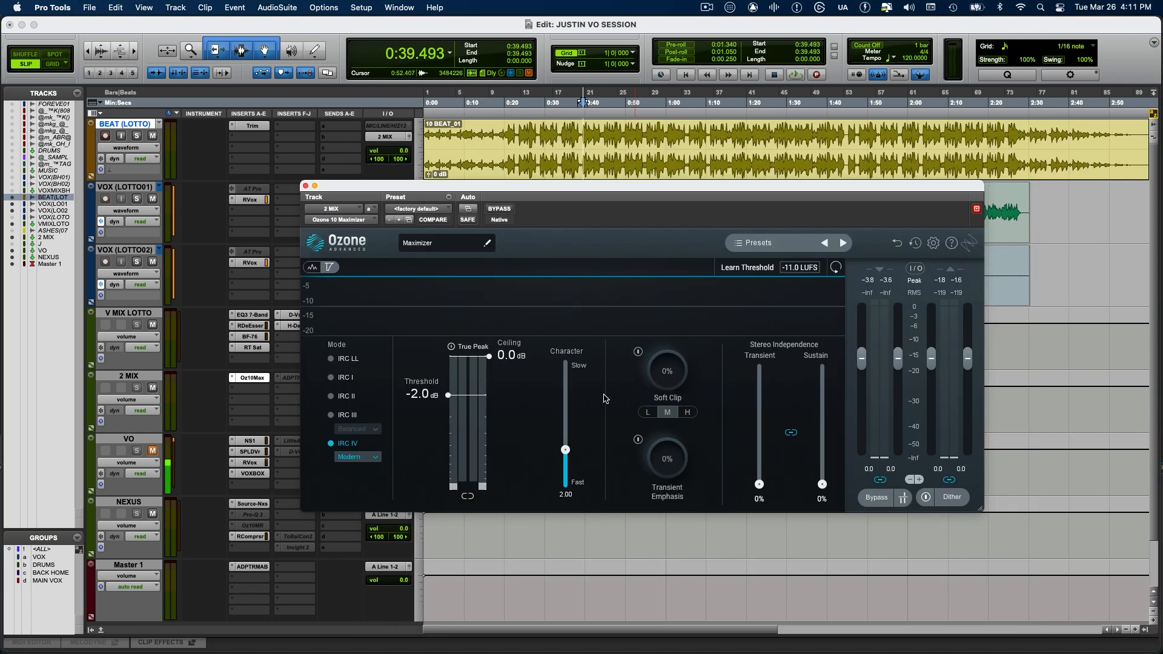
# - Set the Ozone 10 Maximizer's Character on 2 MIX to 2.45
pyautogui.moveTo(565, 450); pyautogui.dragTo(571, 485)
pyautogui.moveTo(573, 488); pyautogui.dragTo(562, 445)
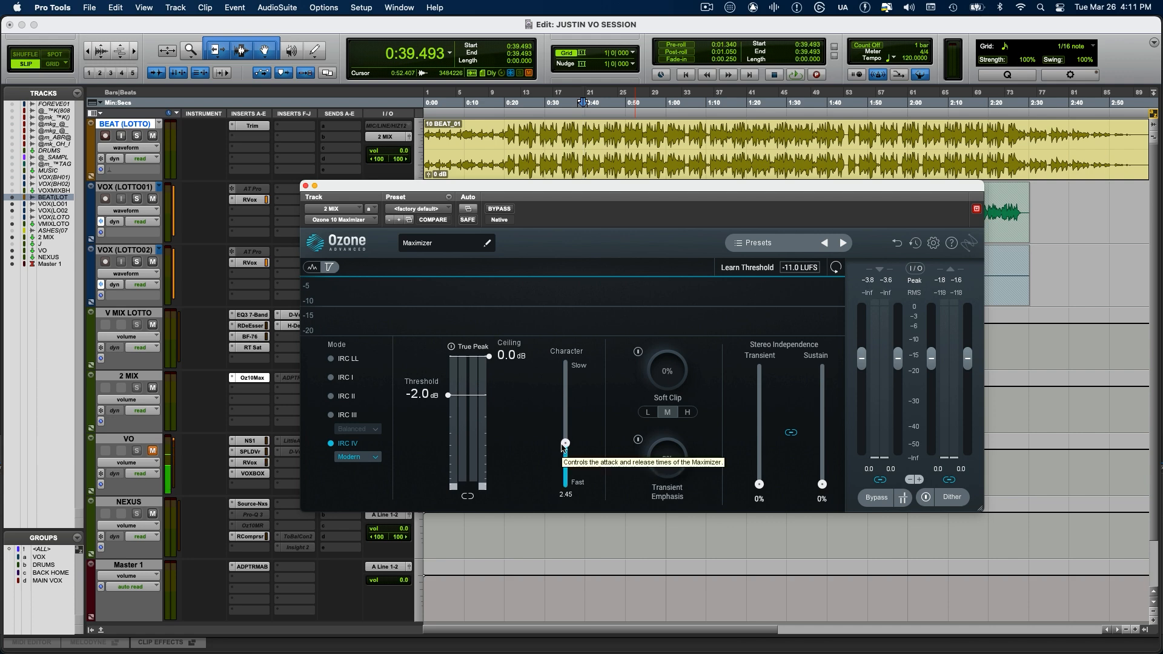